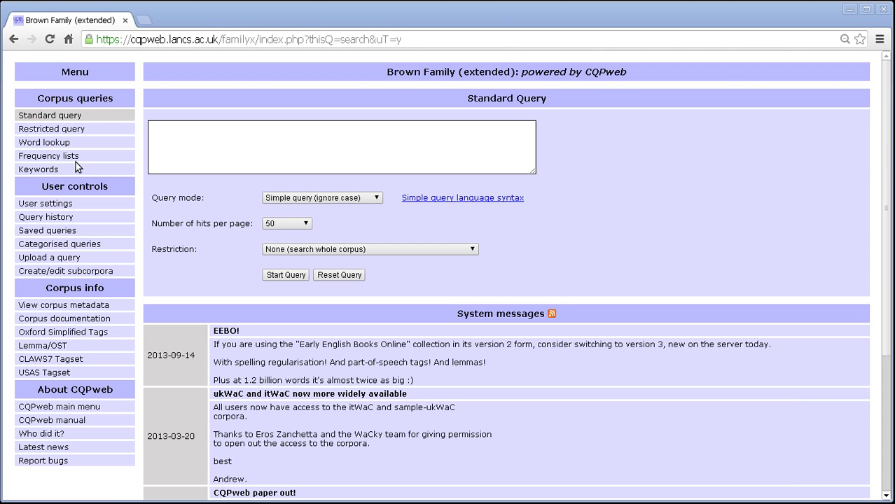
# Step: Open Keywords under Corpus queries for the Brown Family (extended) corpus
pyautogui.click(199, 154)
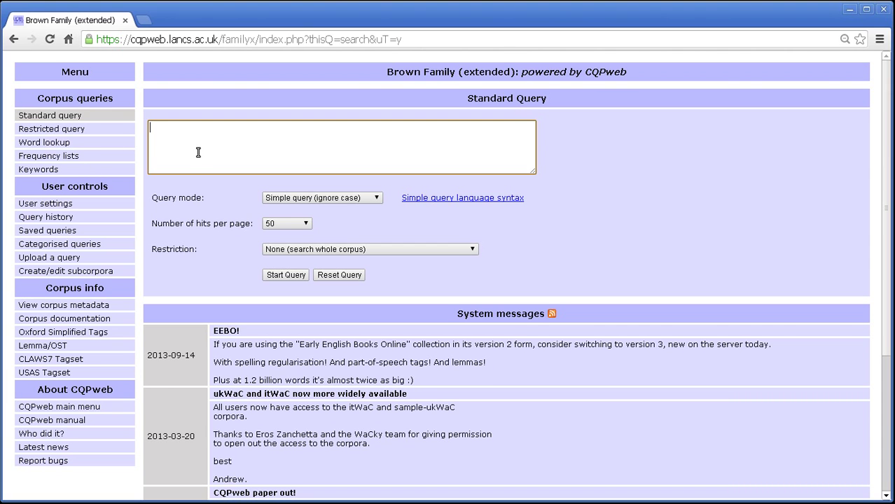
pyautogui.click(31, 171)
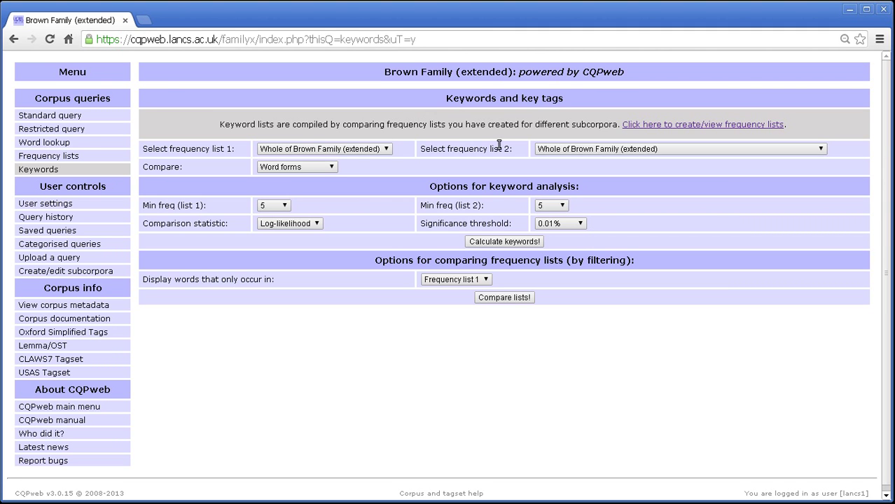
# Step: Browse the frequency list 2 options, leaving it on the whole corpus
pyautogui.click(569, 150)
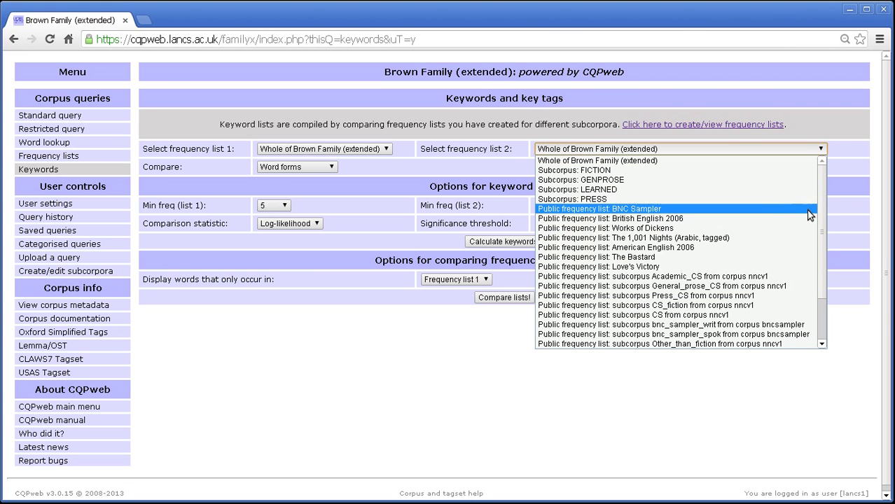
pyautogui.moveTo(824, 199); pyautogui.dragTo(823, 167)
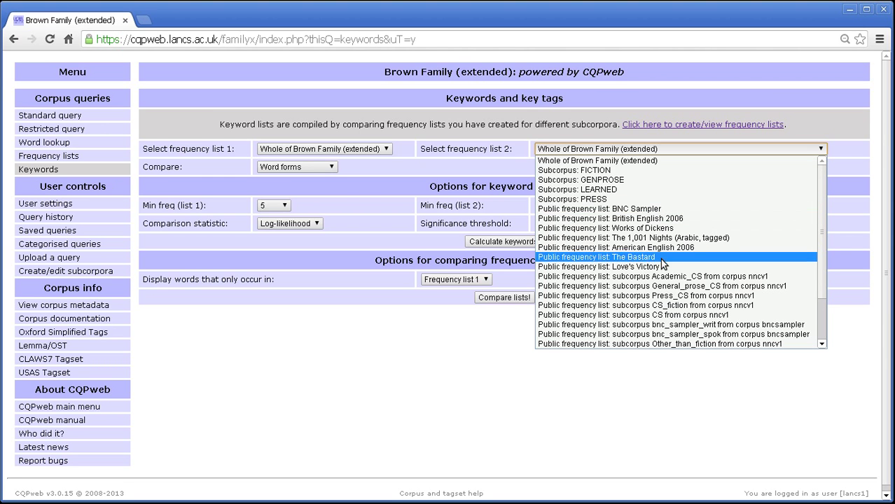
pyautogui.click(411, 157)
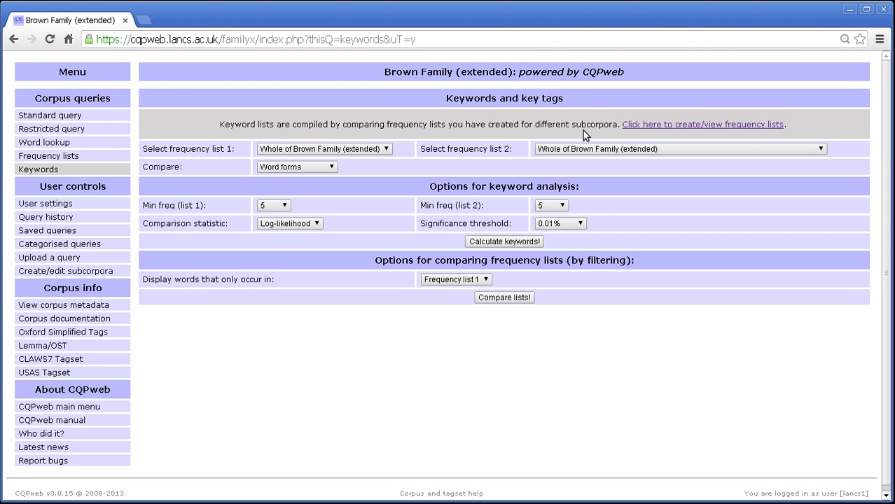
# Step: View the frequency lists page, then return to the Keywords form
pyautogui.click(627, 124)
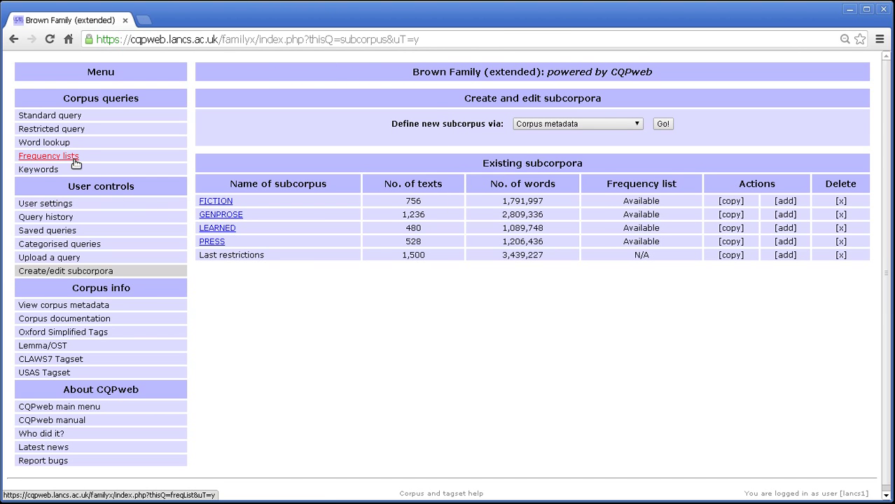
pyautogui.click(46, 170)
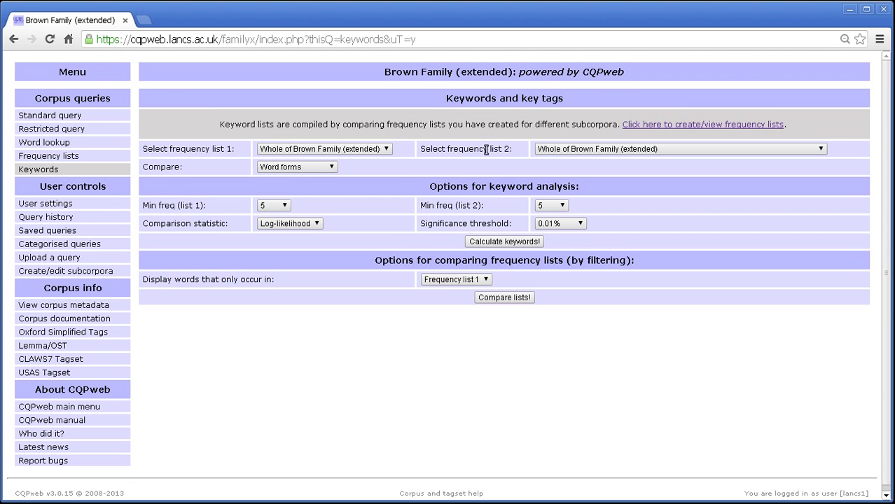
# Step: Set frequency list 1 to Subcorpus: FICTION and frequency list 2 to Subcorpus: GENPROSE
pyautogui.click(386, 147)
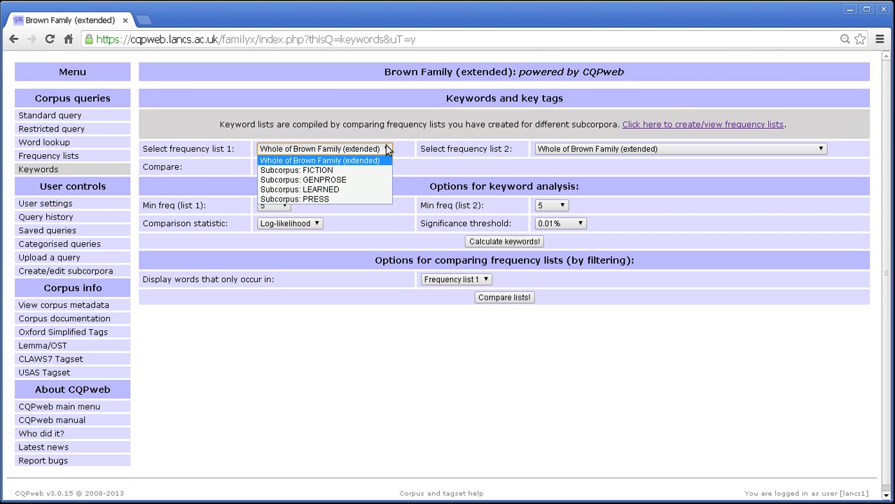
pyautogui.click(349, 172)
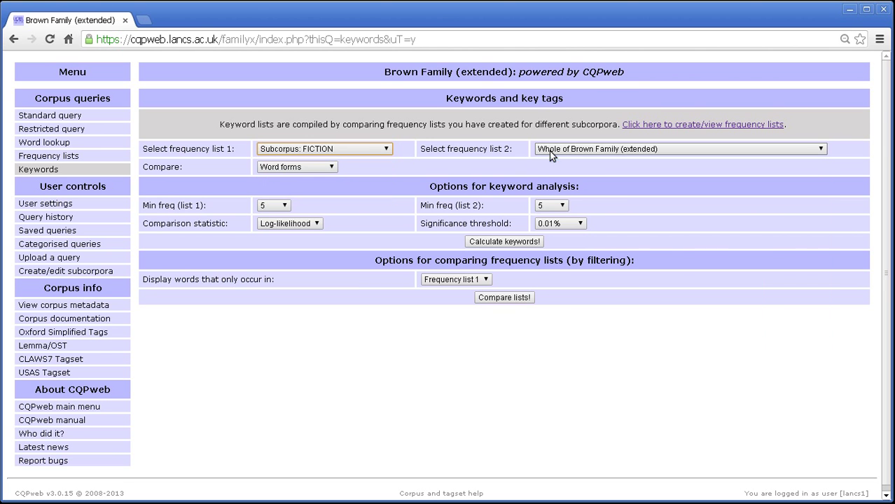
pyautogui.click(553, 150)
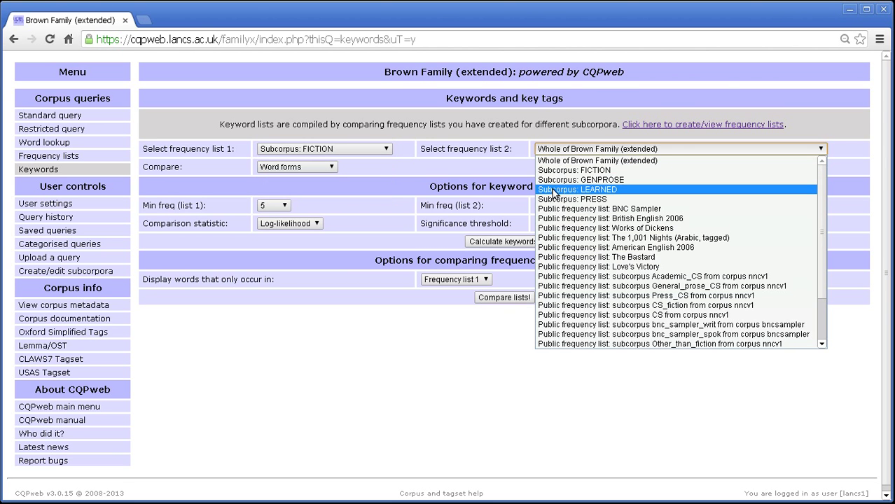
pyautogui.click(553, 190)
pyautogui.click(560, 150)
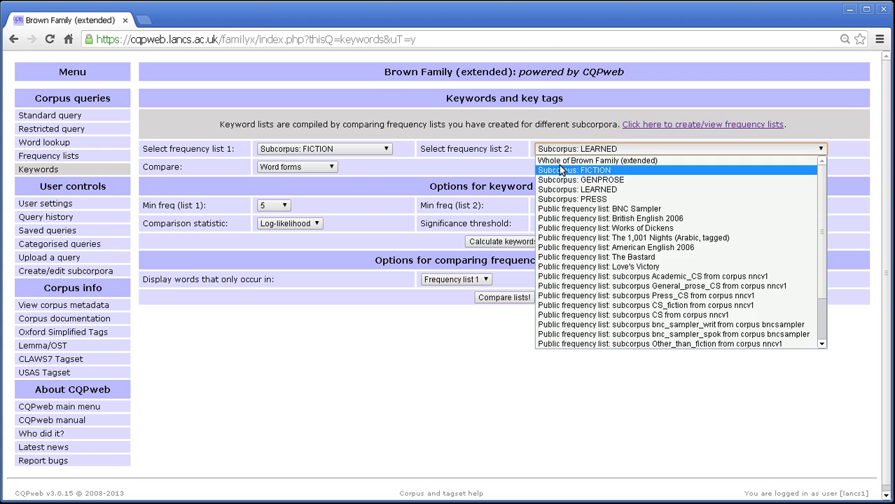
pyautogui.click(554, 180)
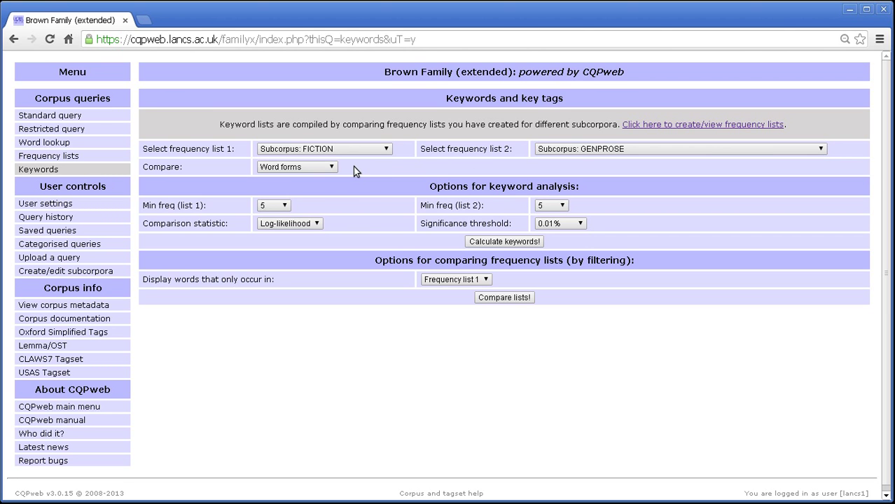
pyautogui.click(334, 167)
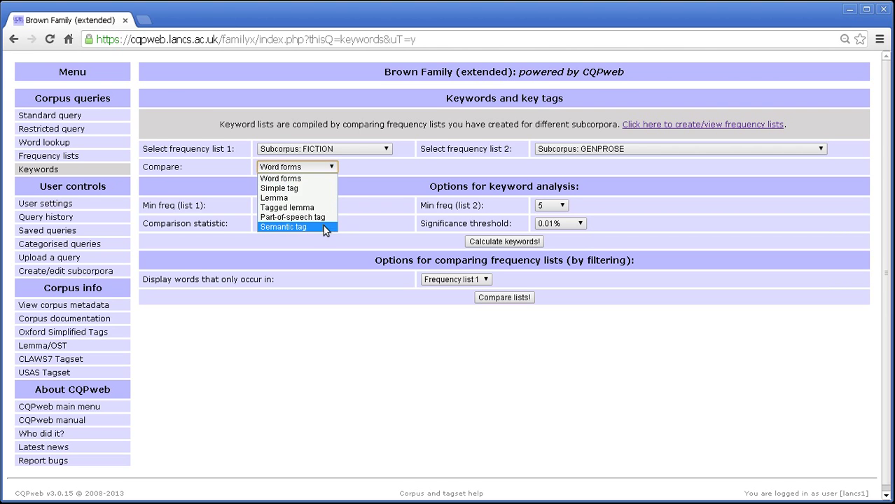
pyautogui.click(321, 180)
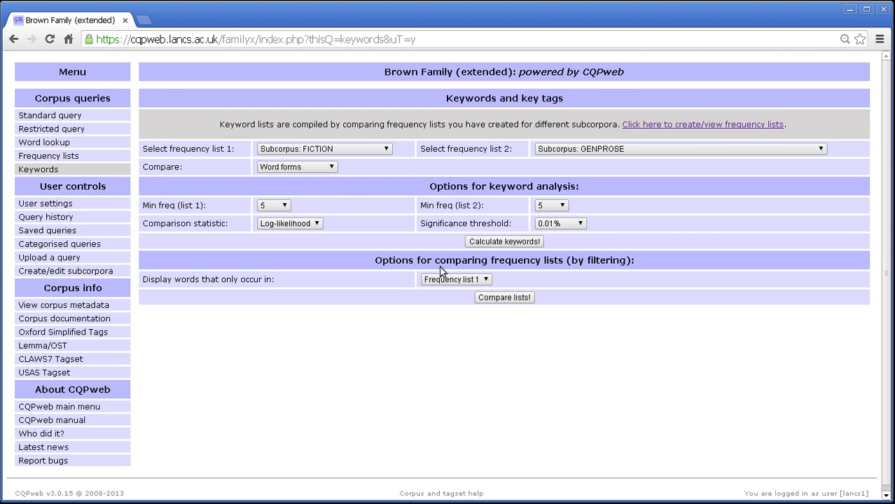
pyautogui.moveTo(374, 261); pyautogui.dragTo(567, 260)
pyautogui.click(571, 260)
pyautogui.doubleClick(465, 189)
pyautogui.click(484, 189)
pyautogui.click(287, 205)
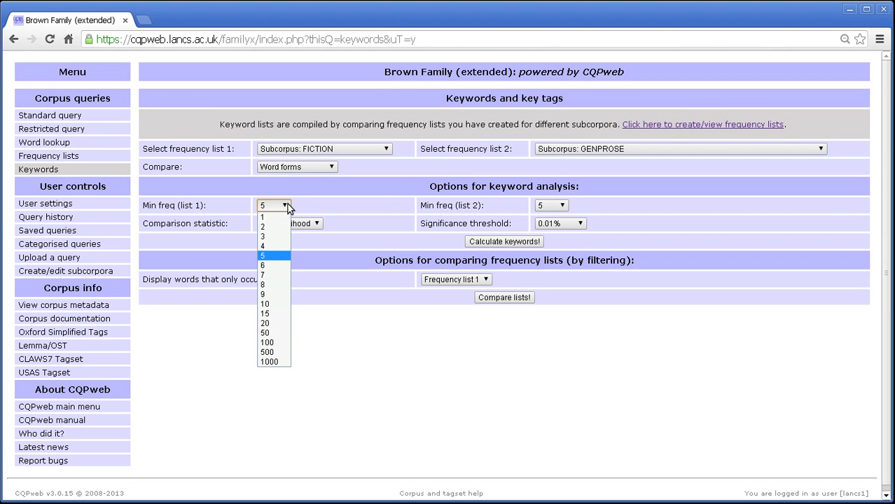
pyautogui.click(284, 257)
pyautogui.click(284, 257)
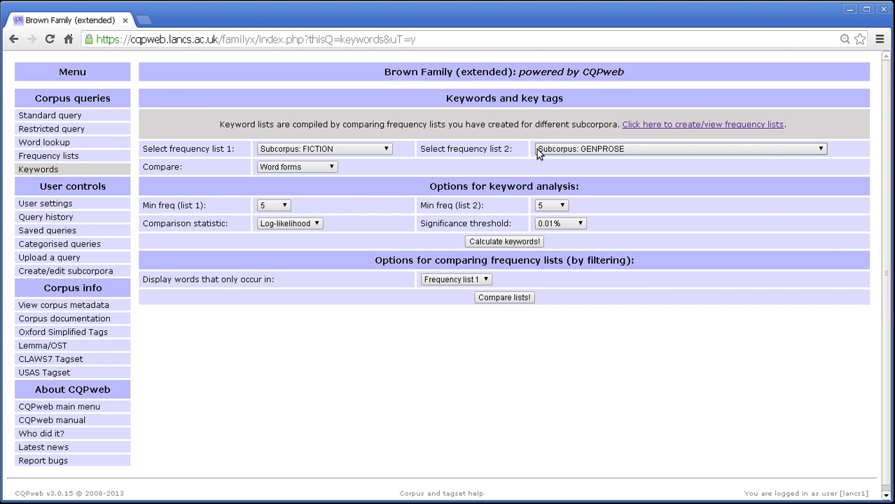
pyautogui.click(546, 224)
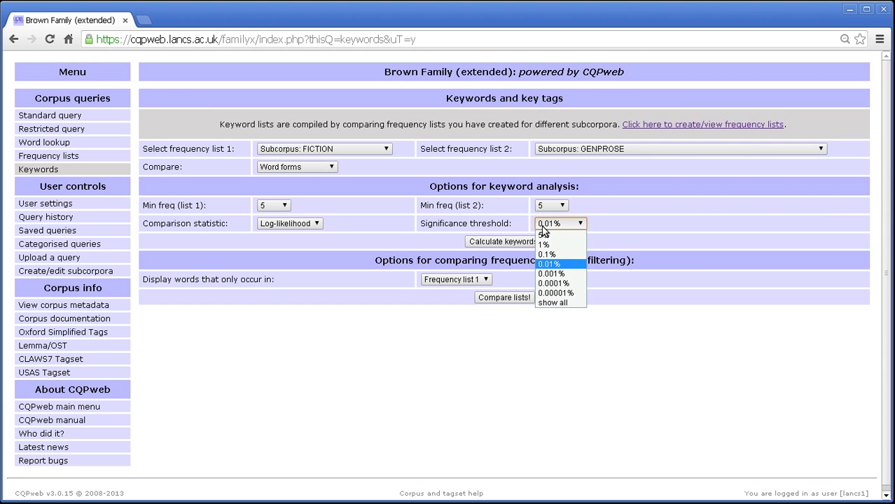
pyautogui.click(662, 212)
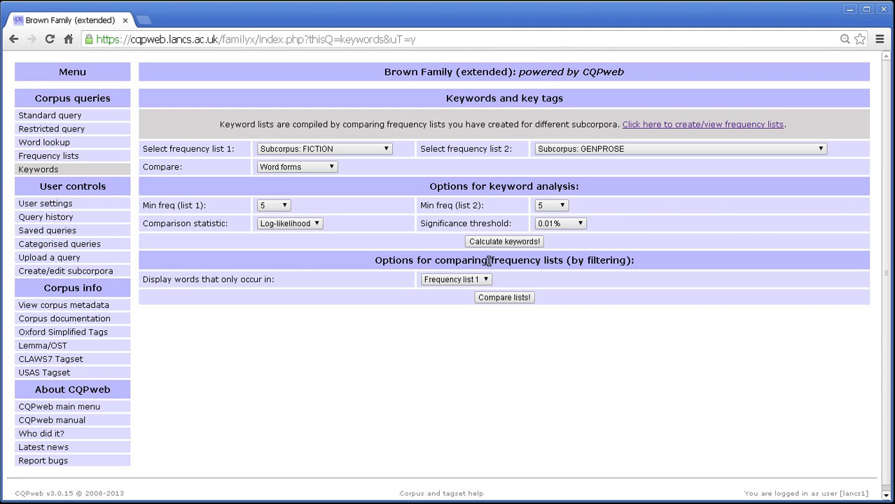
pyautogui.click(319, 224)
pyautogui.click(310, 238)
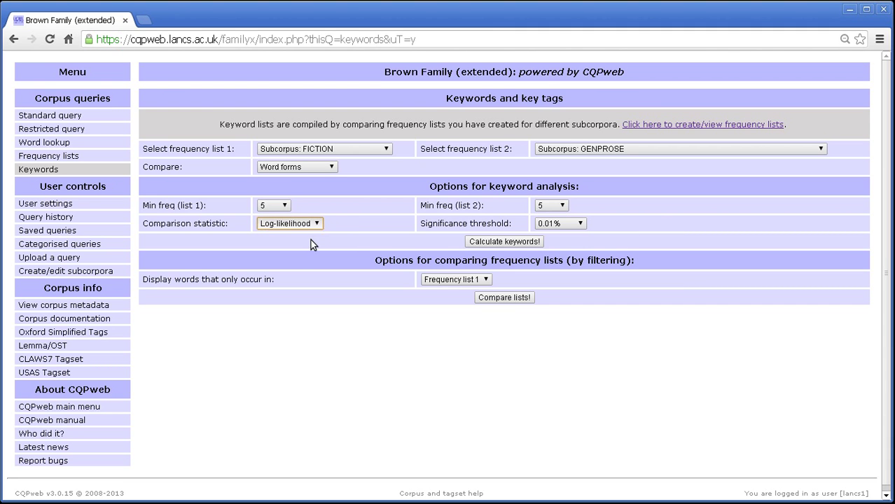
pyautogui.click(309, 224)
pyautogui.click(310, 235)
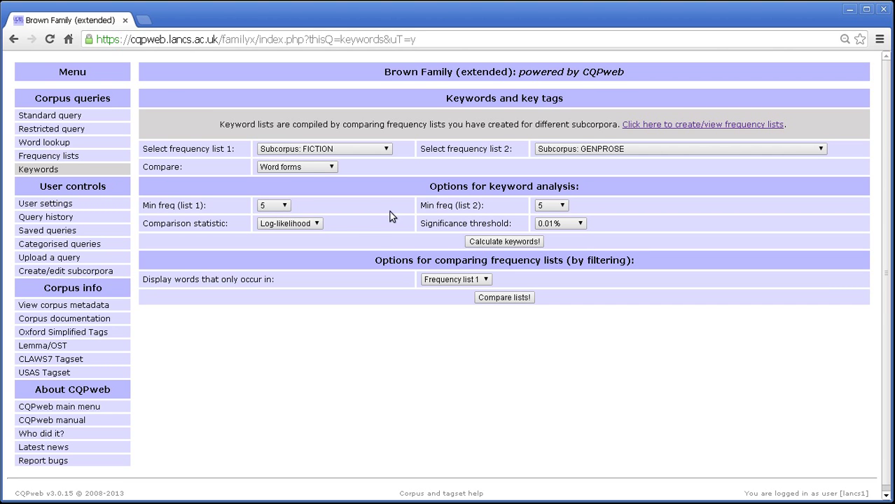
# Step: Calculate the FICTION versus GENPROSE keywords, page through the results, and return to page 1
pyautogui.click(495, 244)
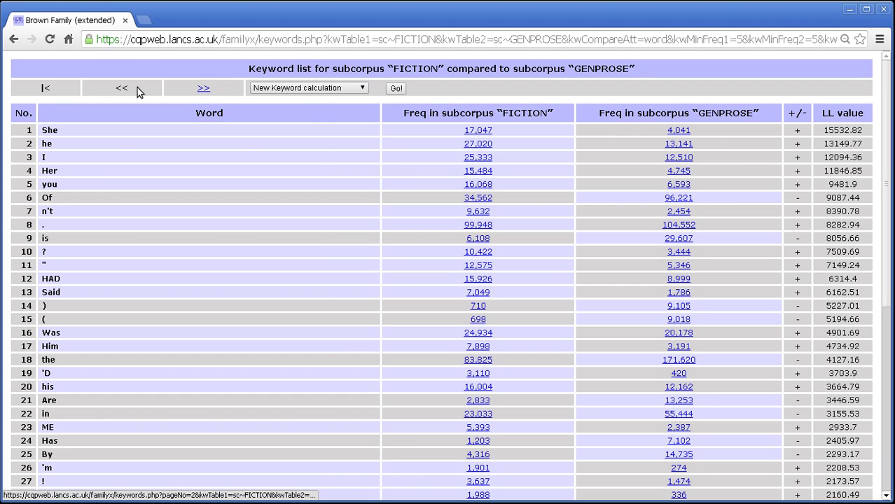
pyautogui.click(205, 88)
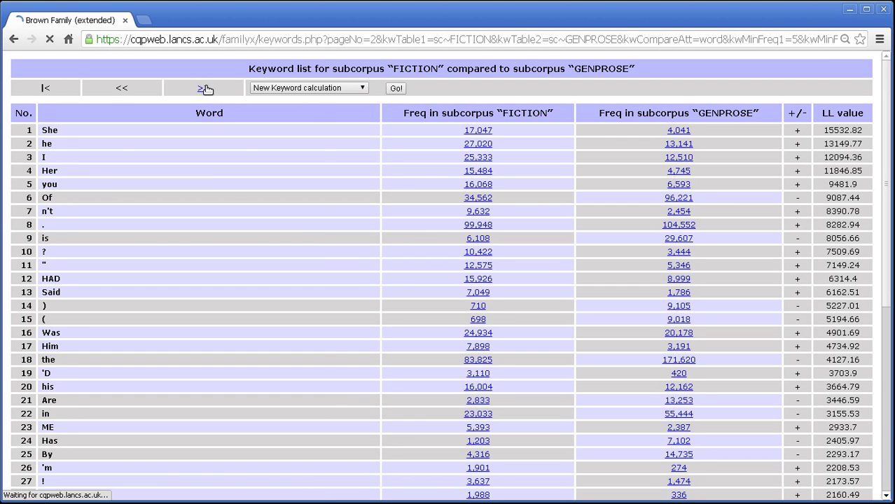
pyautogui.click(206, 88)
pyautogui.click(206, 89)
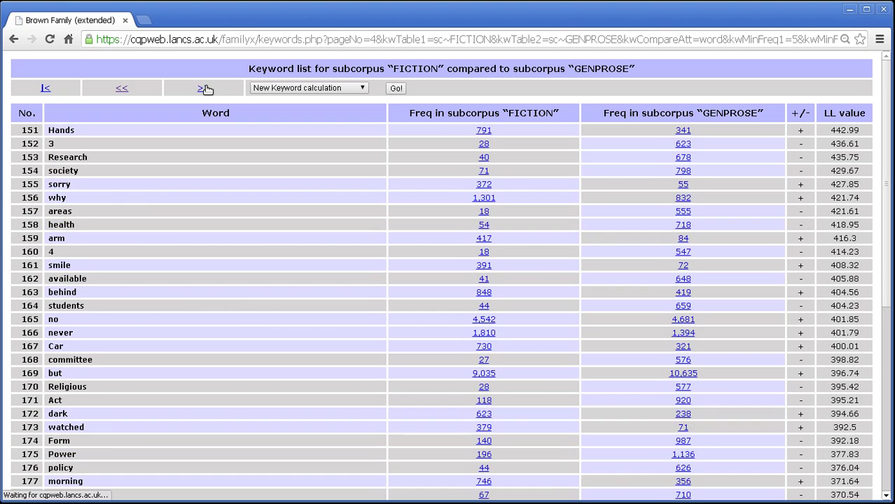
pyautogui.click(206, 89)
pyautogui.click(206, 88)
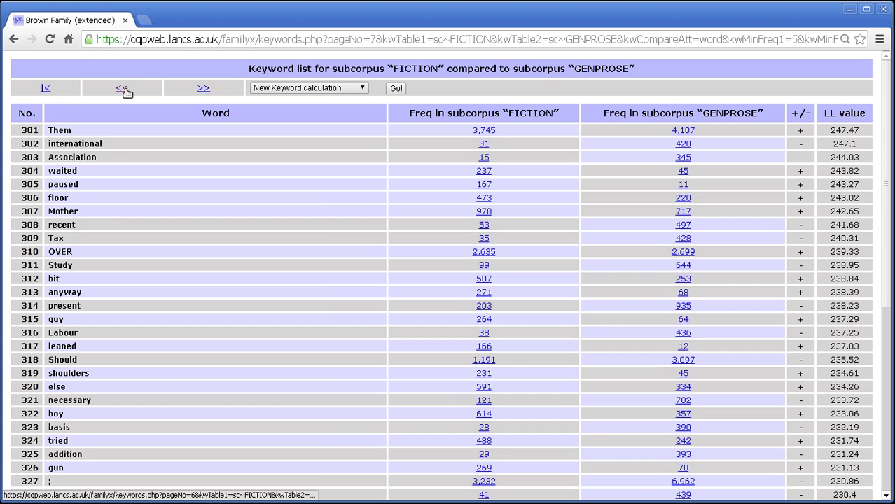
pyautogui.click(123, 90)
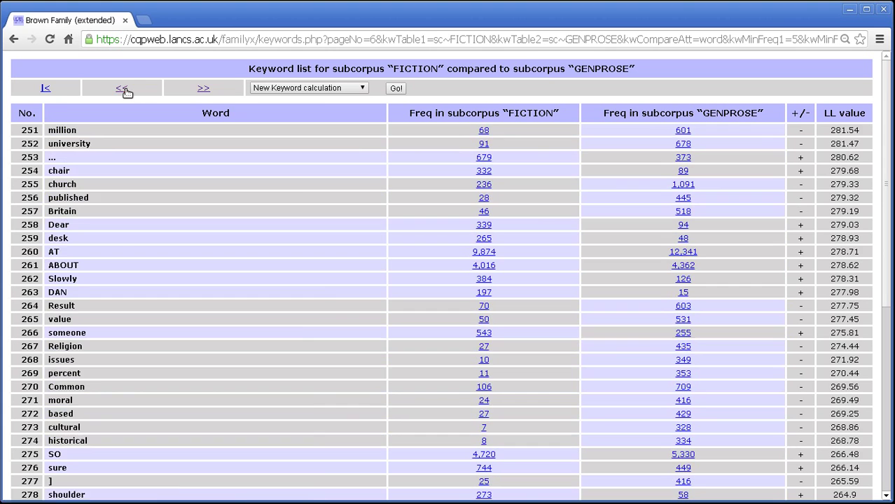
pyautogui.click(45, 89)
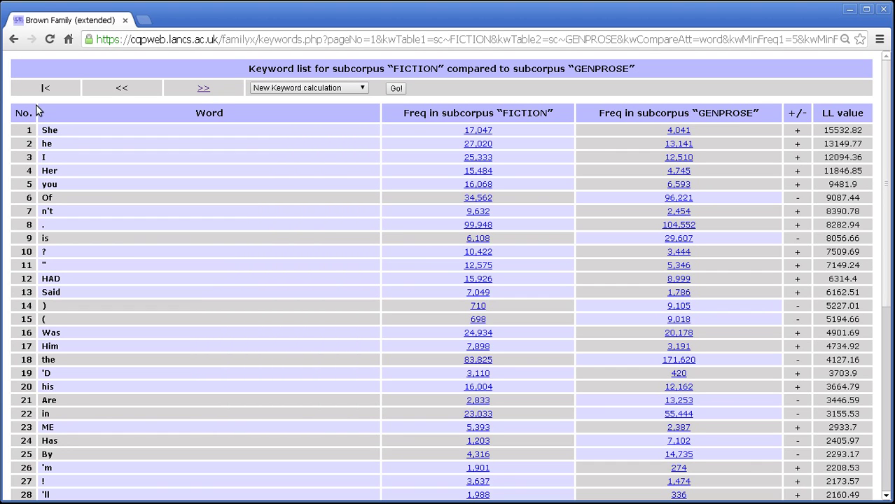
pyautogui.doubleClick(219, 112)
pyautogui.click(243, 115)
pyautogui.scroll(-2, 619, 363)
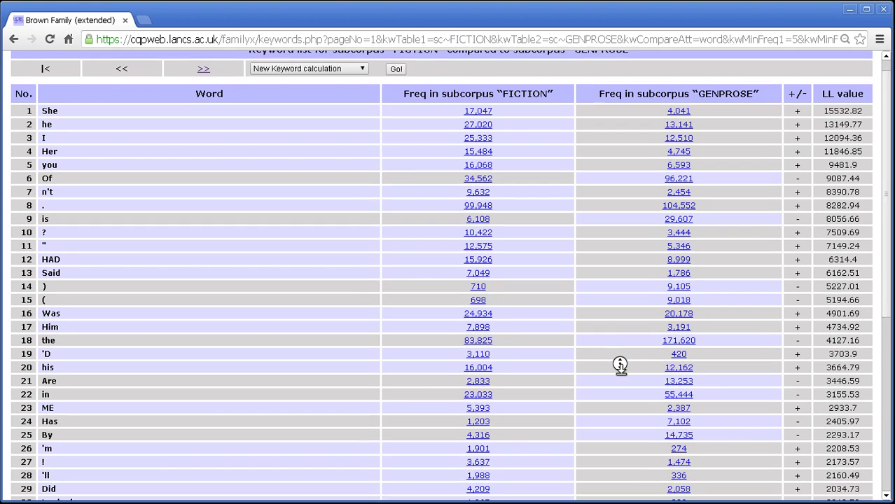
pyautogui.scroll(-2, 623, 365)
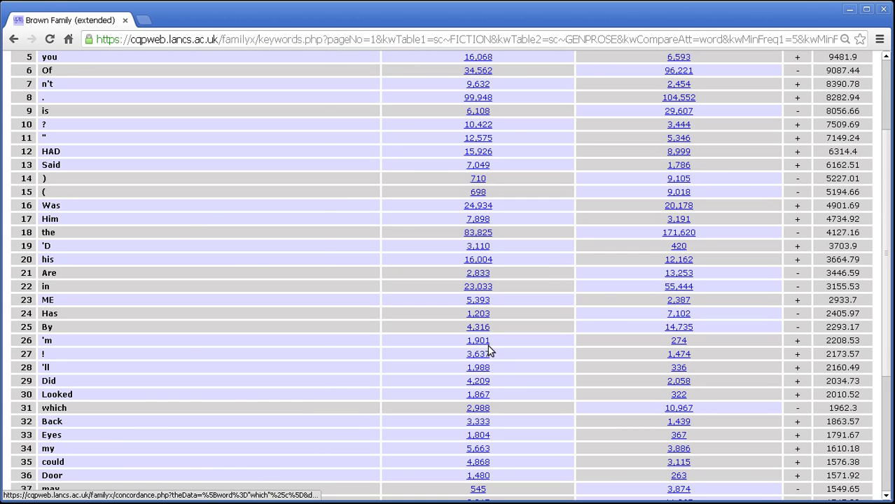
pyautogui.middleClick(565, 360)
pyautogui.middleClick(582, 306)
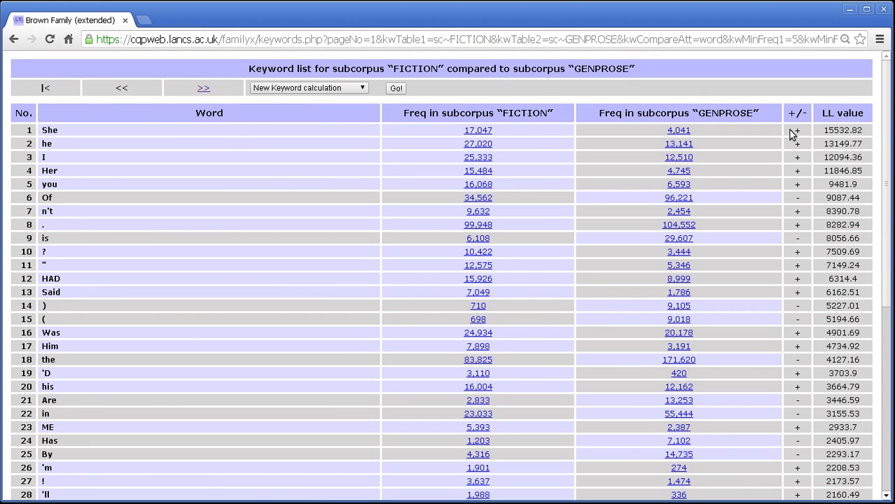
pyautogui.click(799, 199)
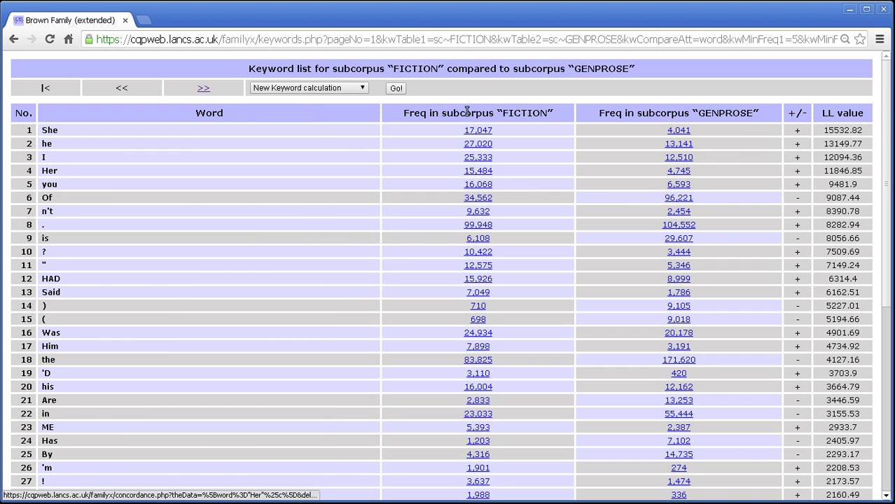
pyautogui.moveTo(48, 129)
pyautogui.mouseDown()
pyautogui.moveTo(142, 124)
pyautogui.moveTo(61, 133)
pyautogui.mouseUp()
pyautogui.click(48, 131)
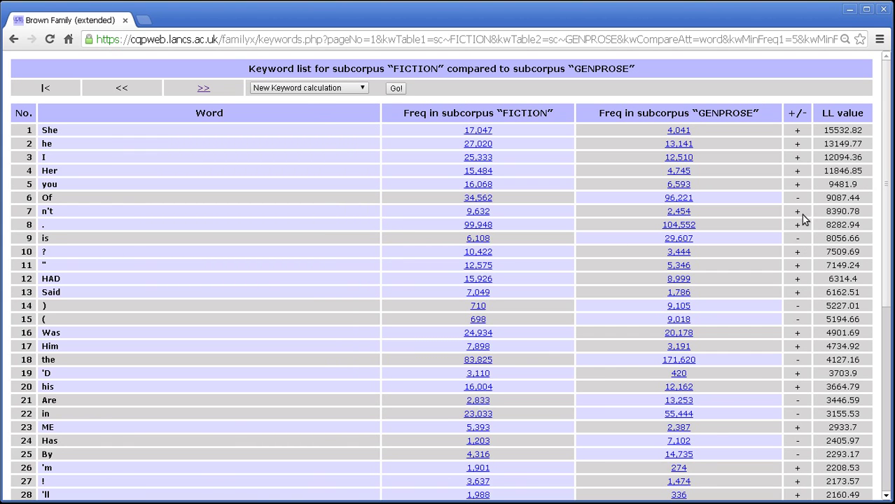
pyautogui.moveTo(534, 201); pyautogui.dragTo(201, 202)
pyautogui.click(373, 205)
pyautogui.doubleClick(829, 130)
pyautogui.click(834, 133)
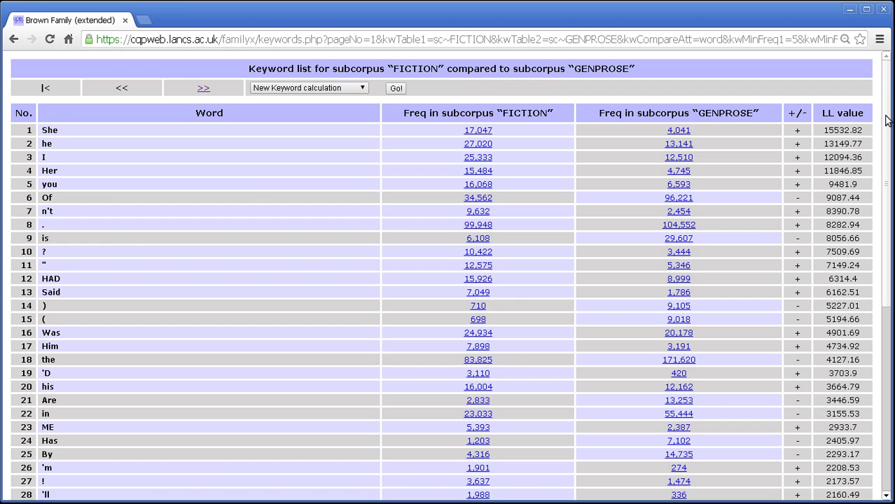
pyautogui.moveTo(887, 121)
pyautogui.mouseDown()
pyautogui.moveTo(887, 277)
pyautogui.moveTo(884, 114)
pyautogui.mouseUp()
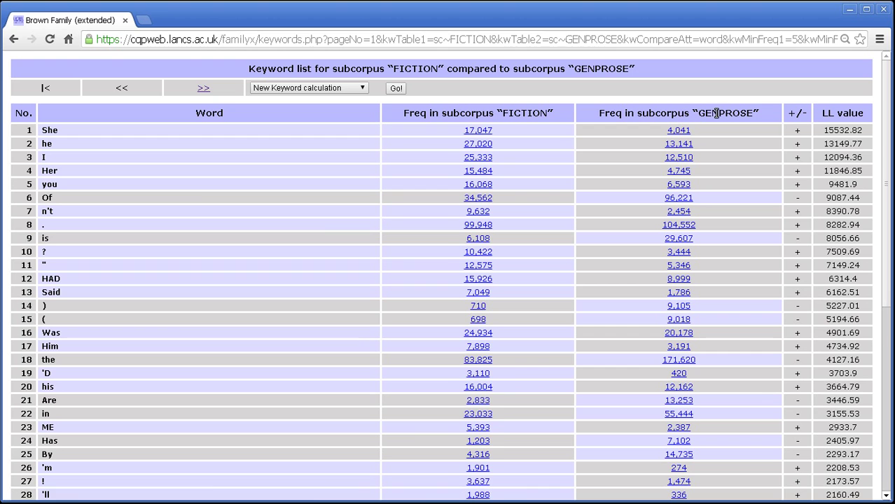
# Step: Open the FICTION concordance of She from its 17,047 frequency link and inspect the summary
pyautogui.click(490, 132)
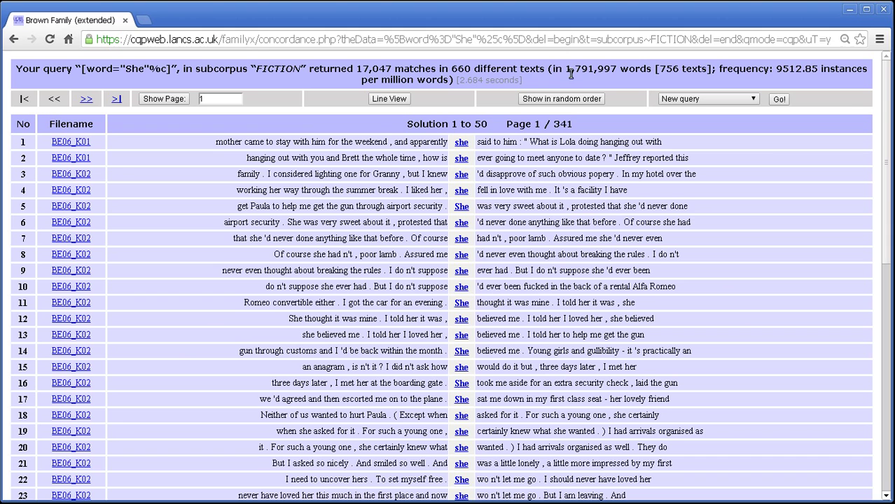
pyautogui.moveTo(568, 69); pyautogui.dragTo(587, 70)
pyautogui.click(578, 73)
# Step: Go back to the keyword list and open She's 4,041-match GENPROSE concordance
pyautogui.rightClick(14, 44)
pyautogui.click(14, 43)
pyautogui.click(14, 39)
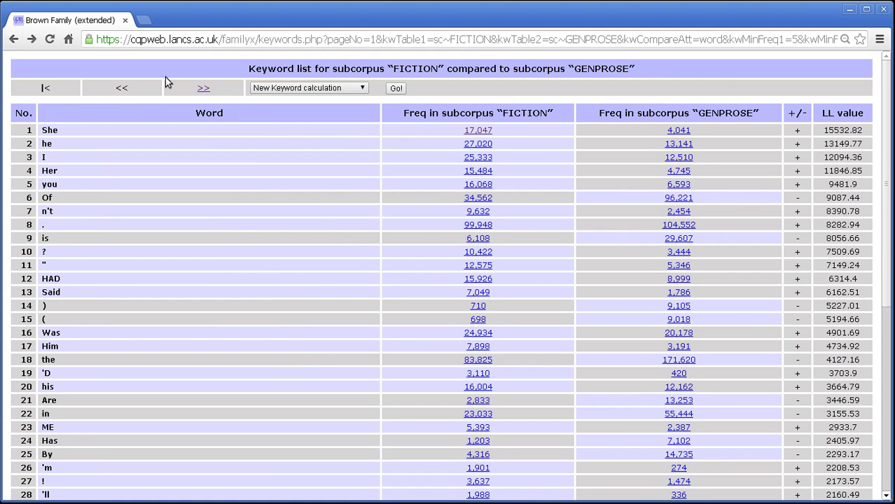
pyautogui.click(676, 131)
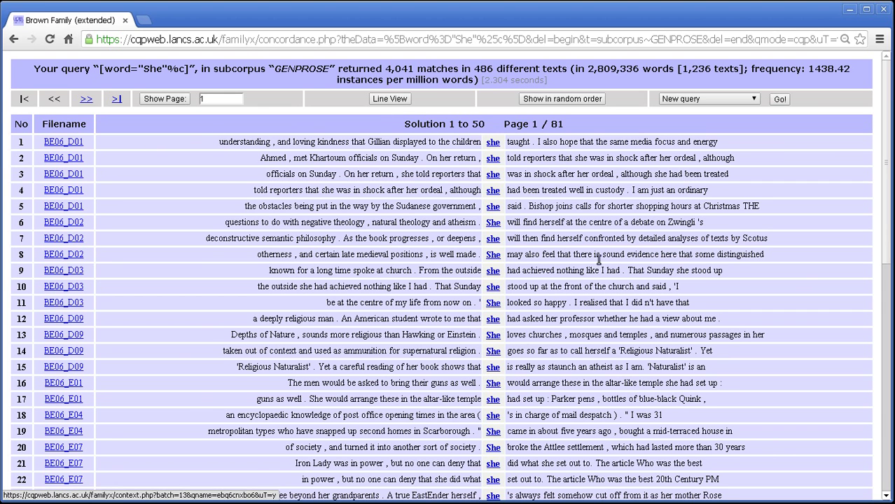
# Step: Go back from the GENPROSE concordance to the FICTION versus GENPROSE keyword list
pyautogui.click(14, 40)
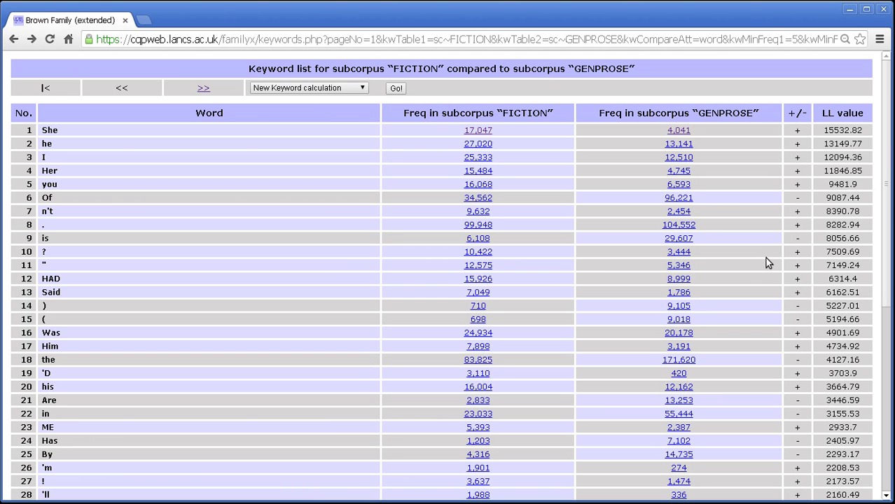
pyautogui.moveTo(885, 259); pyautogui.dragTo(885, 210)
# Step: Download the whole keyword list as key_item_list.txt via 'Download whole list'
pyautogui.click(361, 90)
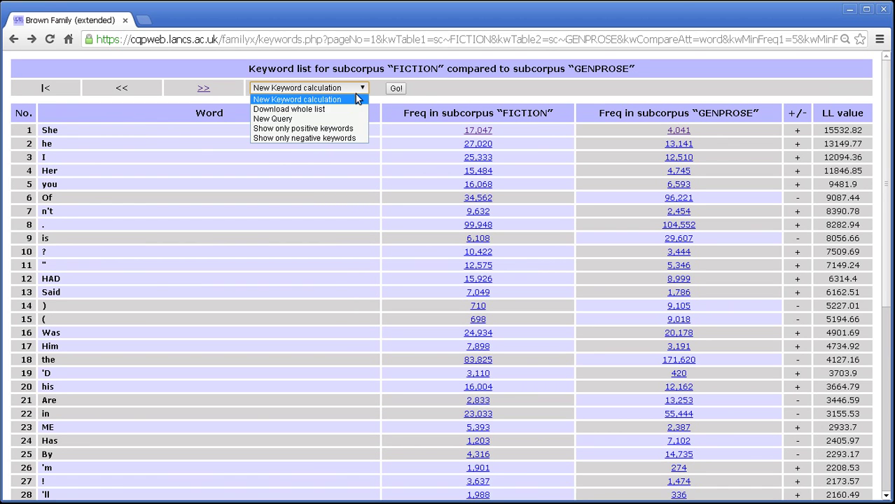
pyautogui.click(354, 98)
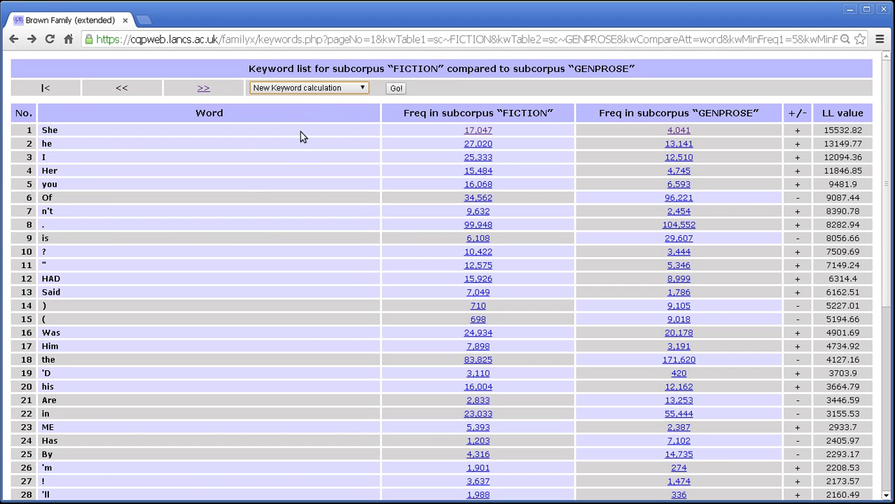
pyautogui.click(335, 92)
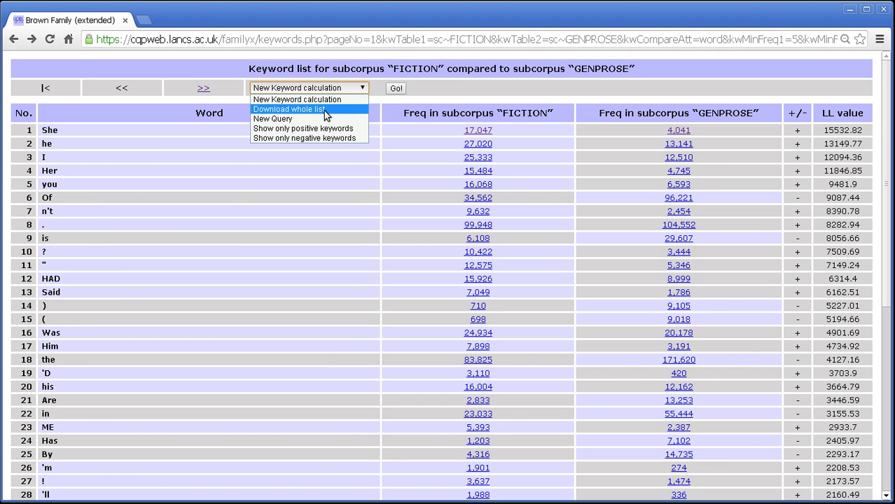
pyautogui.click(323, 110)
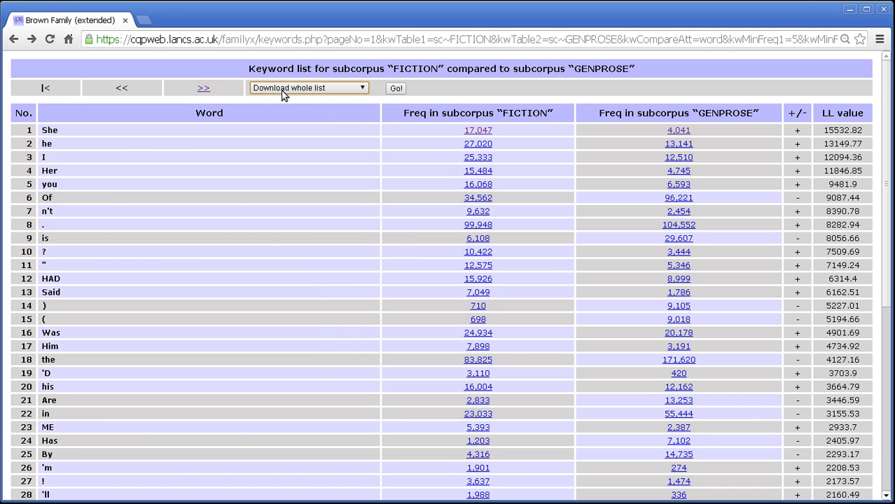
pyautogui.click(395, 89)
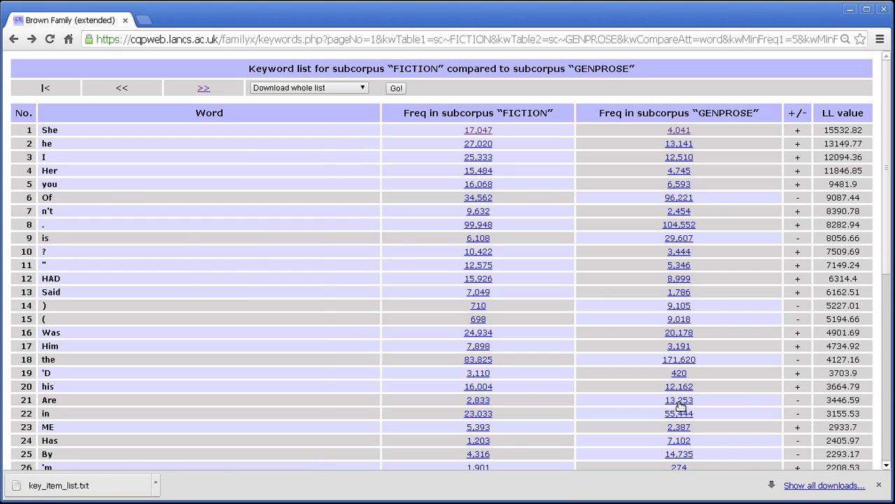
# Step: Open key_item_list.txt in gedit and highlight its Number, Word, Freq 1, Freq 2 and Stat. headings
pyautogui.click(108, 490)
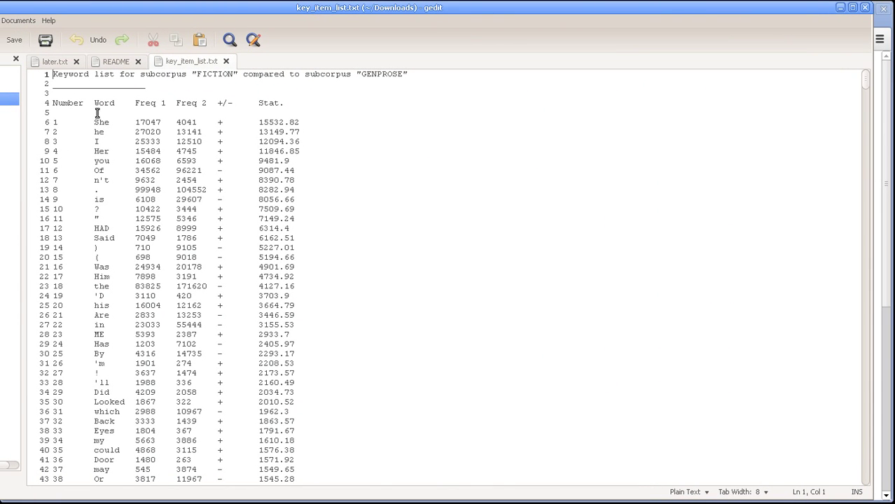
pyautogui.doubleClick(62, 103)
pyautogui.doubleClick(104, 103)
pyautogui.doubleClick(145, 103)
pyautogui.doubleClick(181, 103)
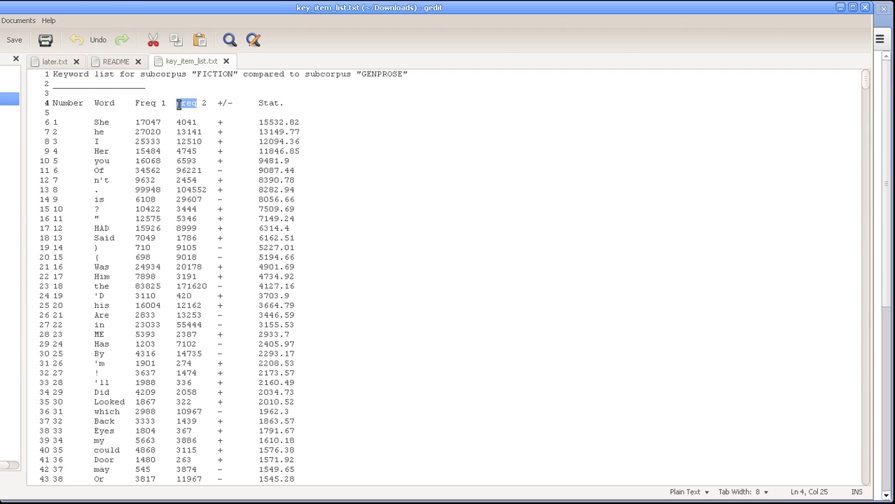
pyautogui.click(266, 105)
pyautogui.doubleClick(266, 105)
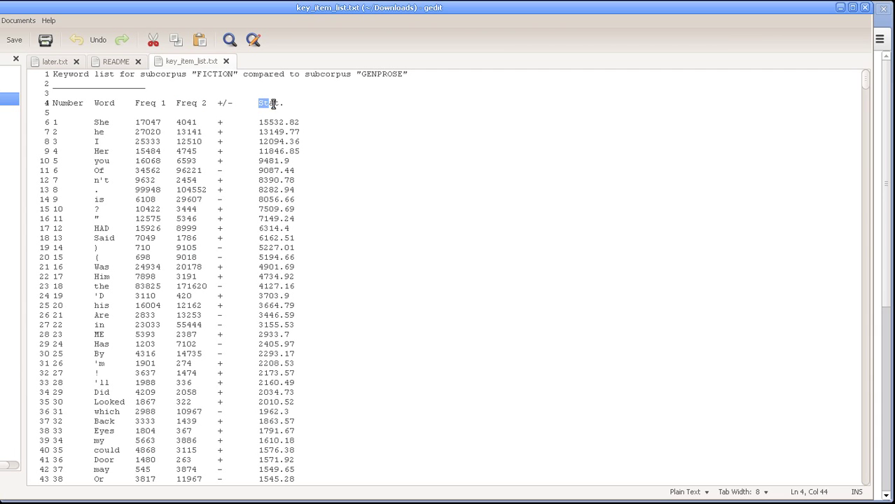
pyautogui.click(343, 128)
# Step: Move the gedit window aside to bring the keyword list page back into view
pyautogui.moveTo(308, 10); pyautogui.dragTo(356, 149)
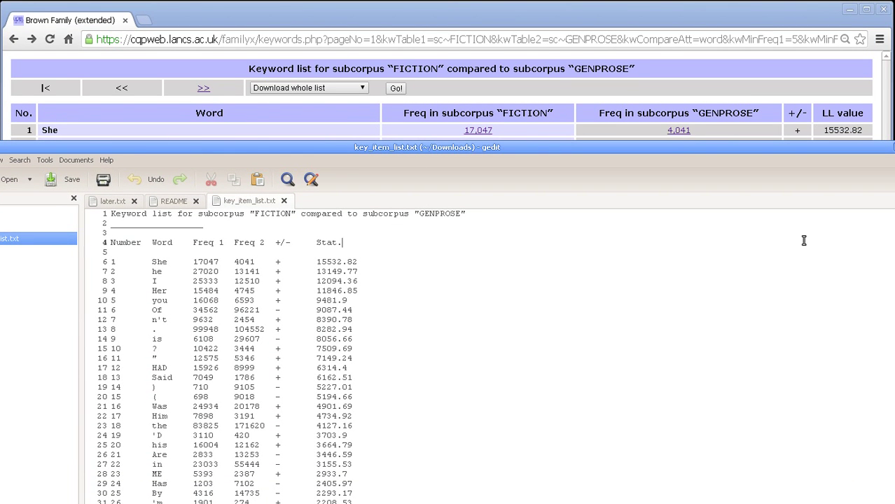
pyautogui.moveTo(402, 148); pyautogui.dragTo(464, 16)
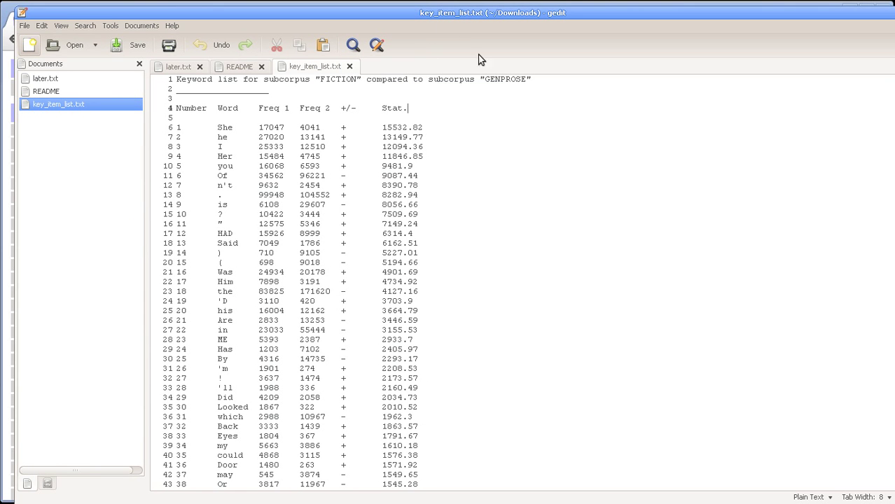
pyautogui.moveTo(488, 13); pyautogui.dragTo(474, 8)
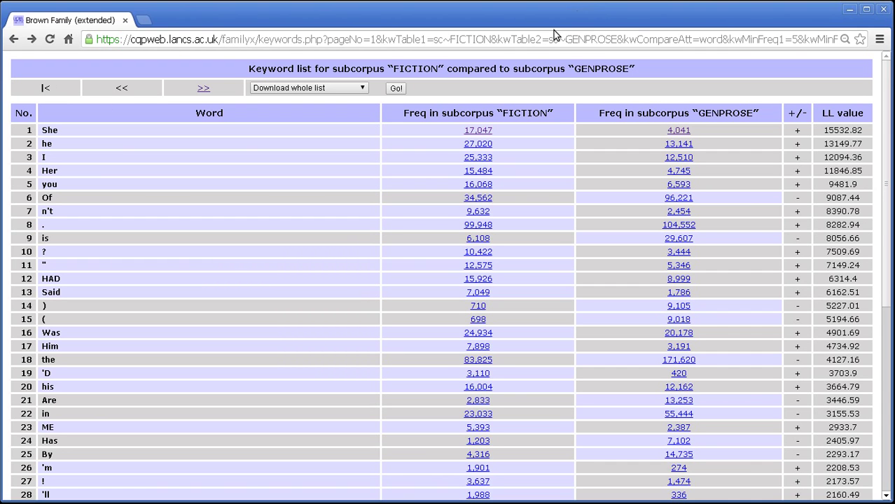
# Step: Visit the New Query page, then return to the FICTION versus GENPROSE keyword list
pyautogui.click(344, 92)
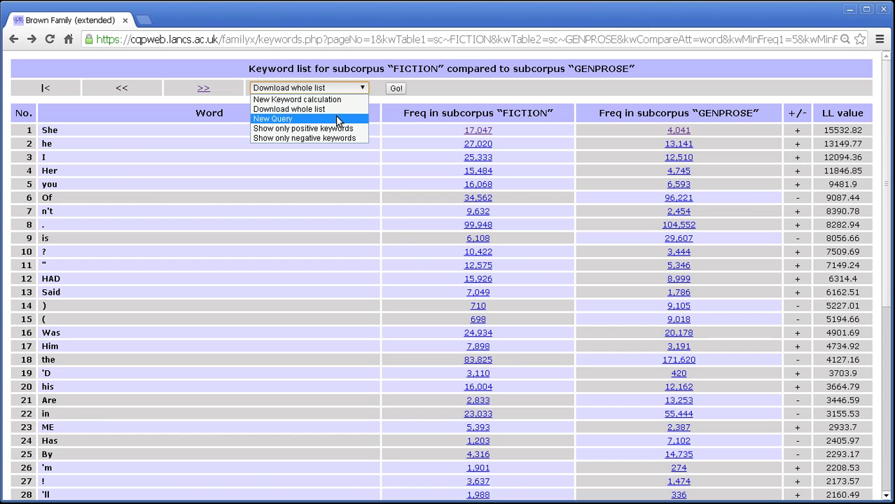
pyautogui.click(286, 120)
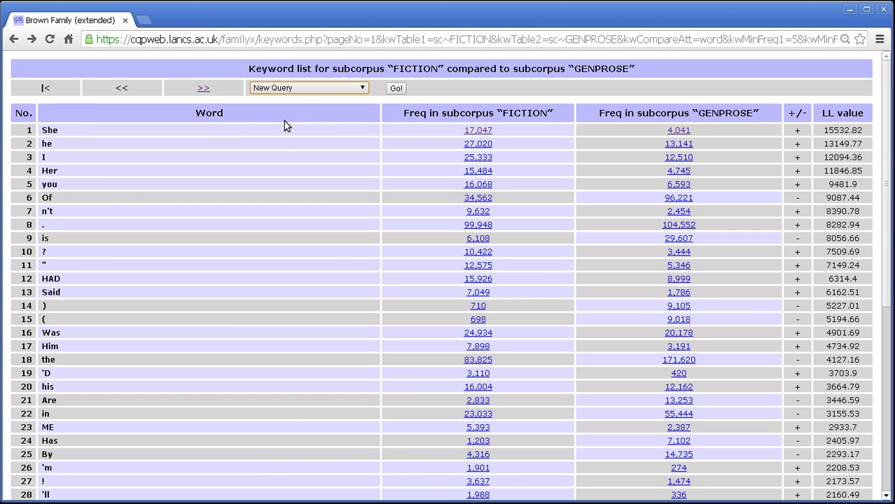
pyautogui.click(396, 88)
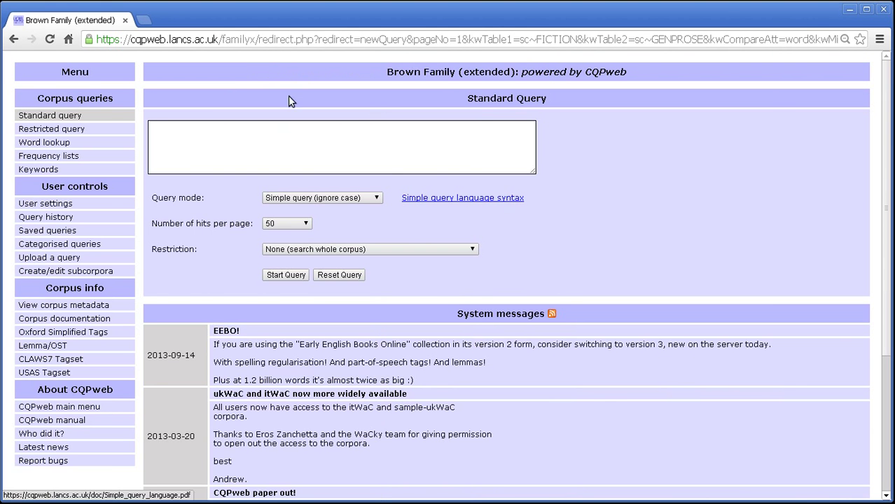
pyautogui.hotkey('alt', 'Left')
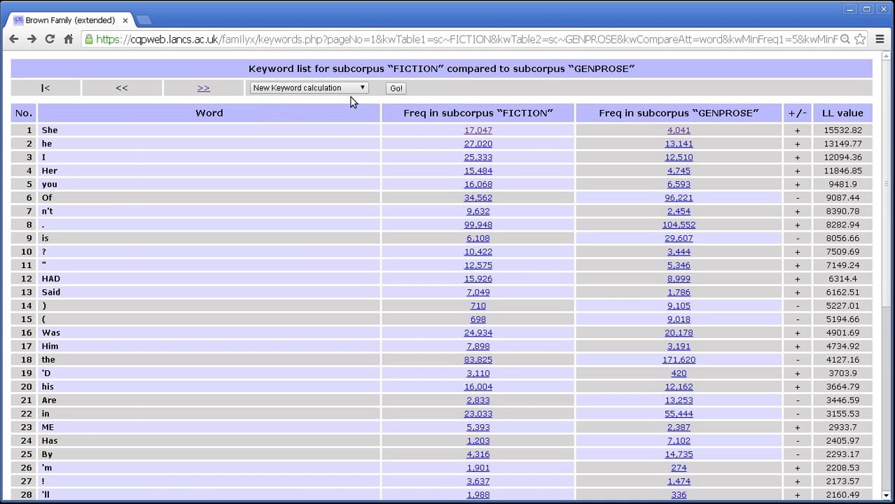
# Step: Select 'Show only positive keywords' in the keyword list action menu
pyautogui.click(352, 91)
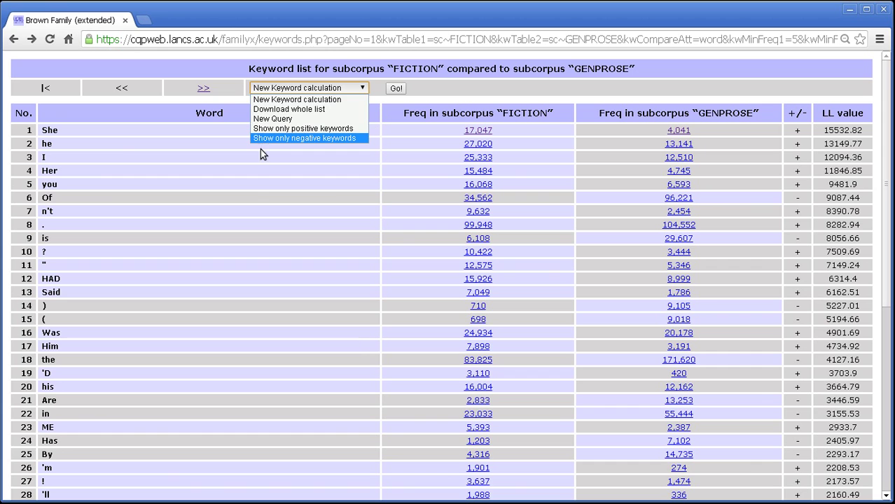
pyautogui.click(260, 171)
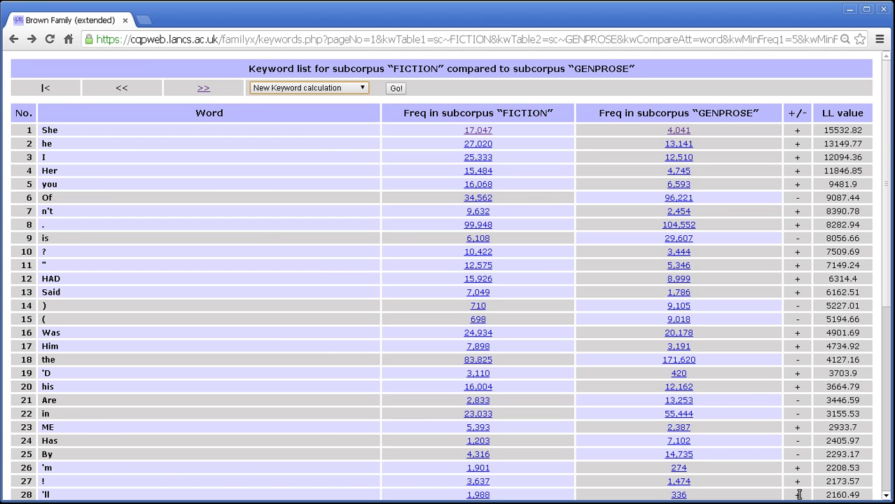
pyautogui.click(361, 88)
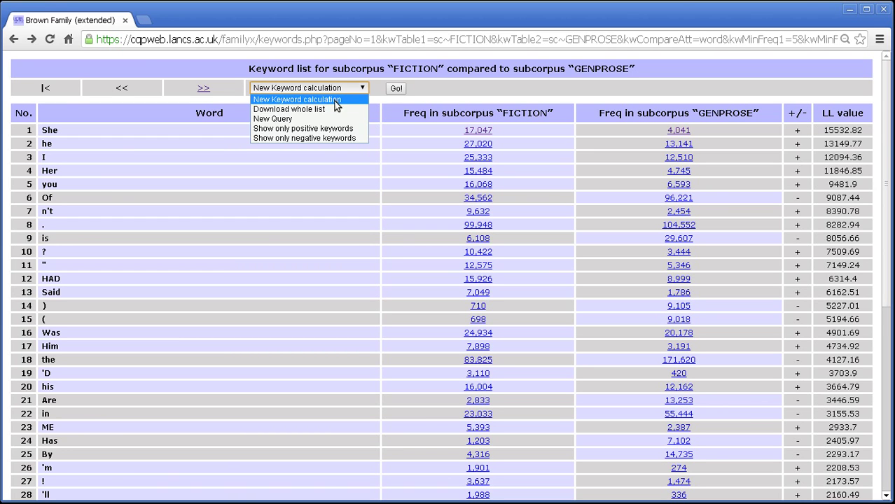
pyautogui.click(303, 128)
# Step: Apply the positive-only filter, then switch the list to negative keywords only
pyautogui.click(396, 89)
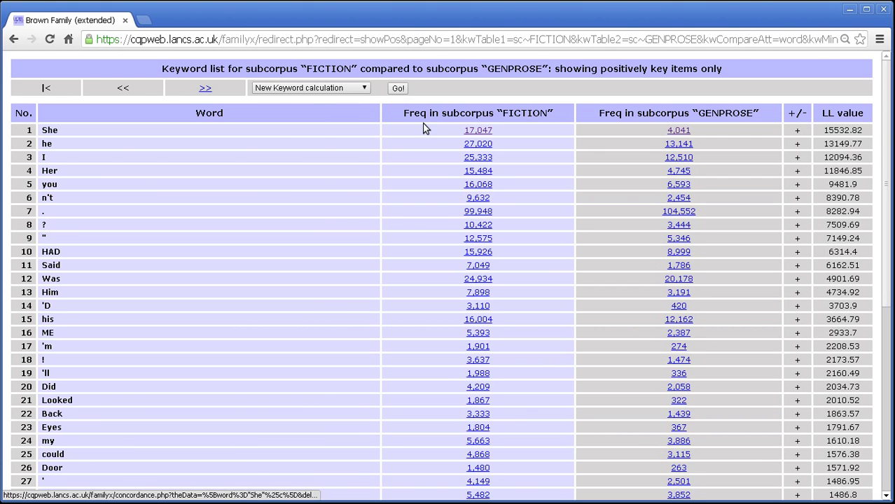
pyautogui.click(350, 87)
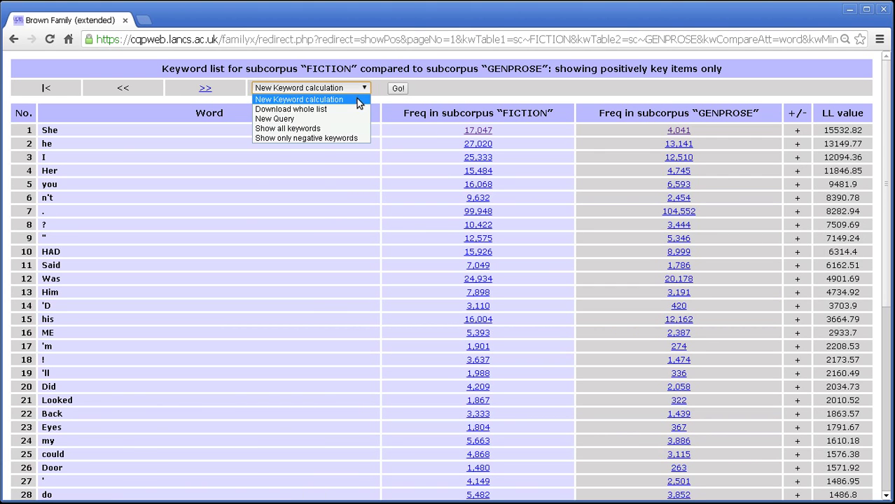
pyautogui.click(336, 138)
pyautogui.click(397, 88)
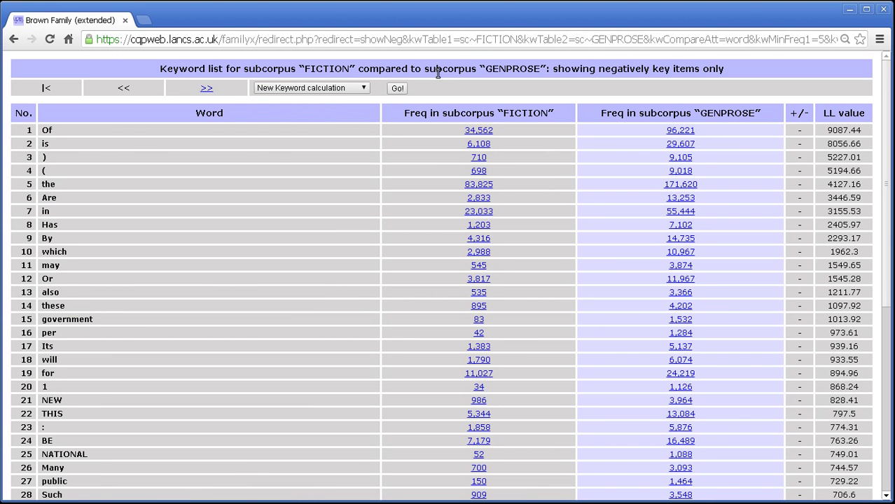
# Step: Show all keywords again, positive and negative
pyautogui.click(327, 87)
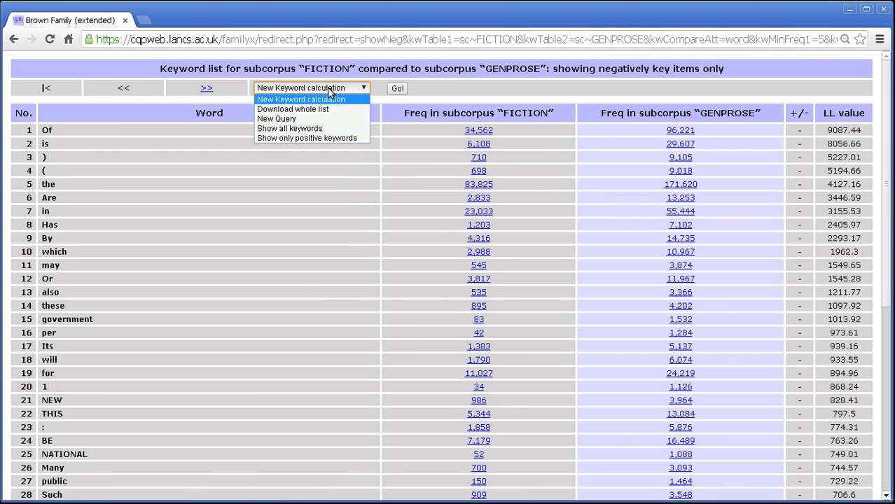
pyautogui.click(318, 129)
pyautogui.click(396, 89)
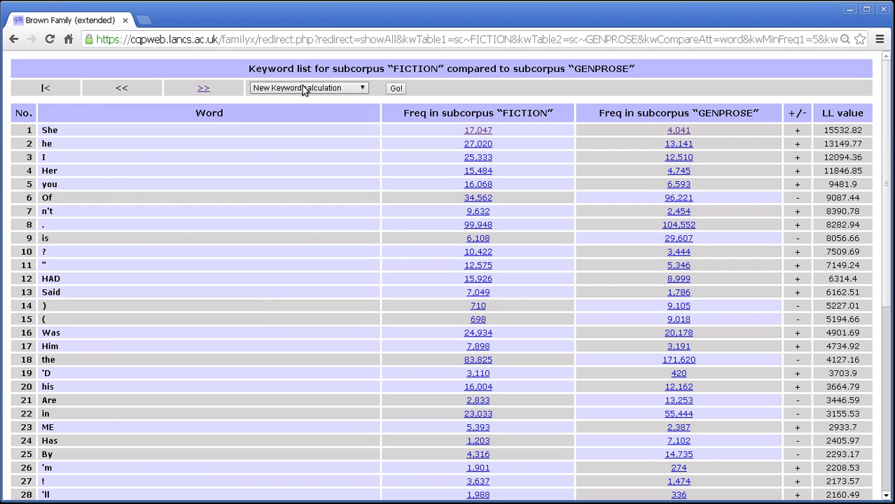
# Step: Start a new keyword calculation and set both lists' minimum frequency to 1
pyautogui.click(394, 90)
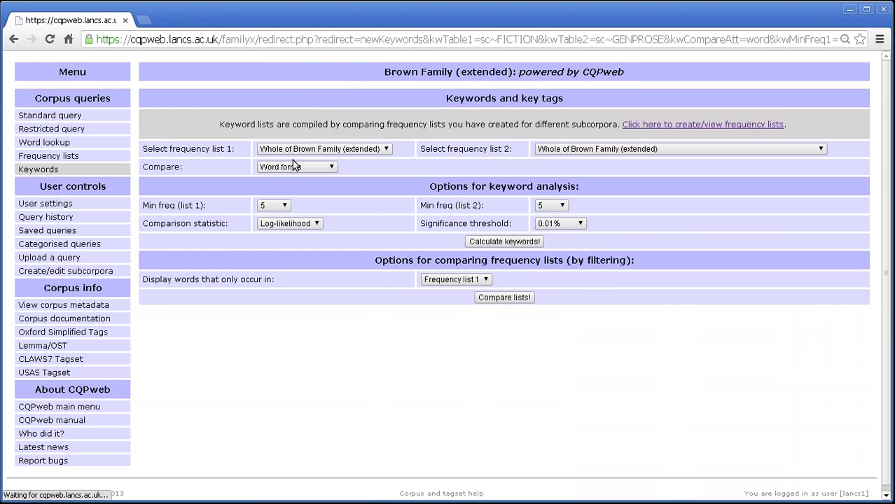
pyautogui.click(275, 204)
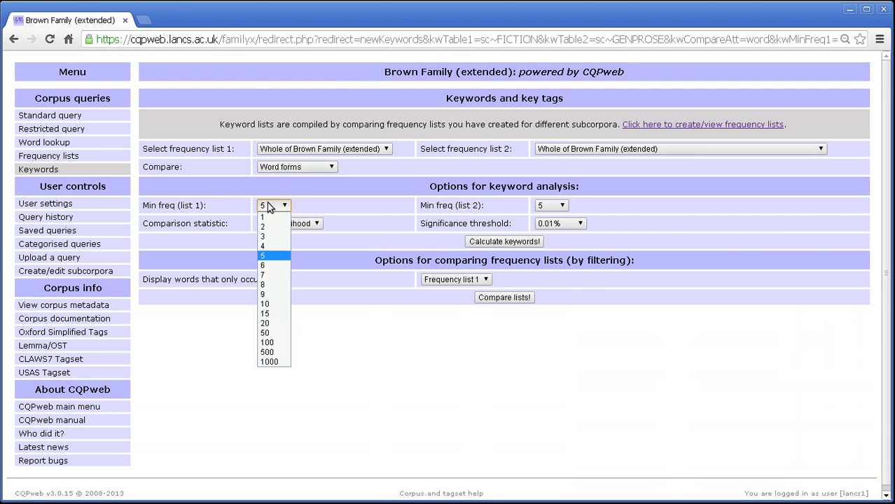
pyautogui.click(547, 224)
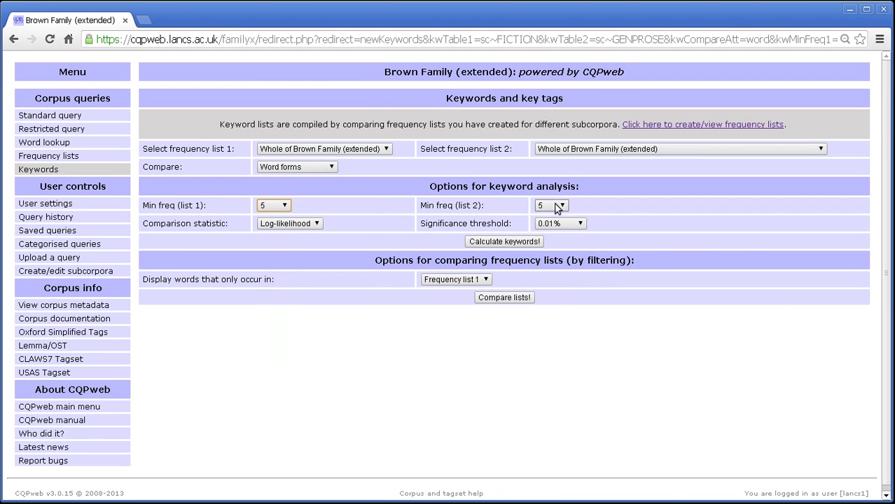
pyautogui.click(264, 206)
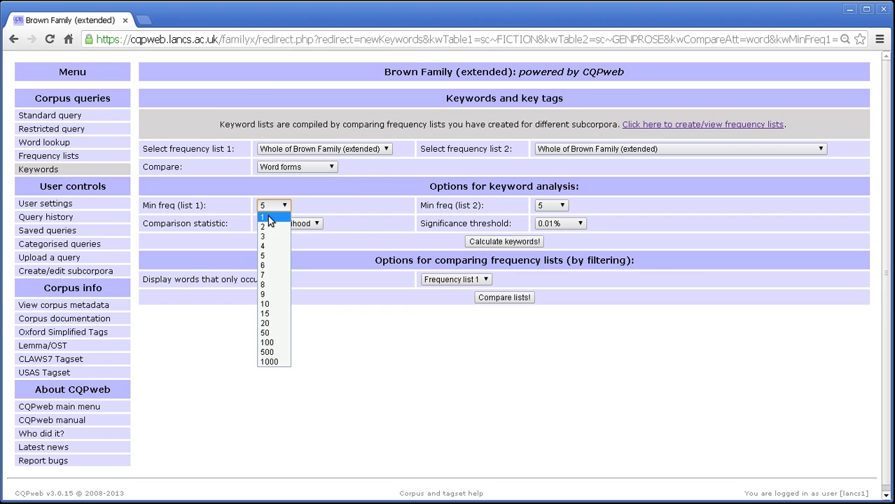
pyautogui.click(267, 218)
pyautogui.click(538, 208)
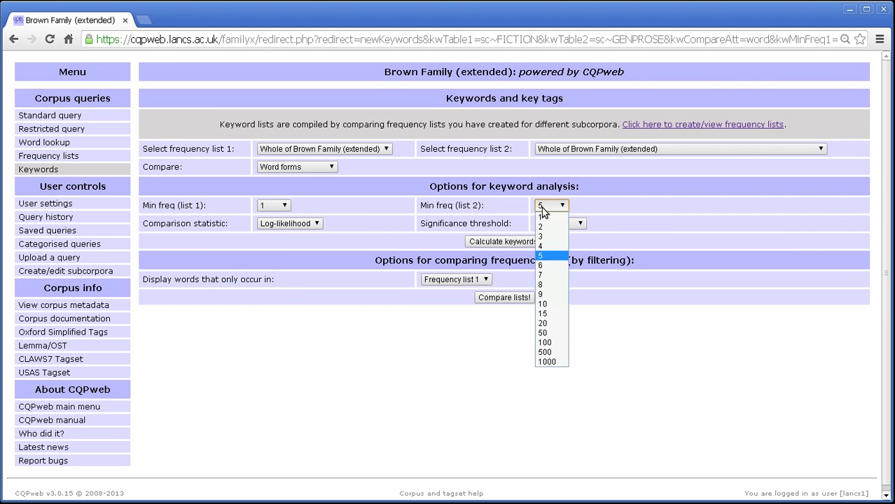
pyautogui.click(544, 217)
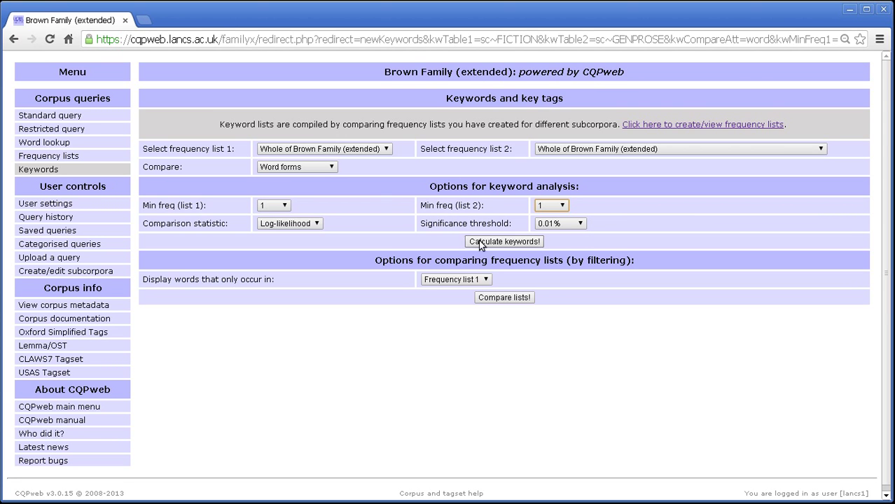
# Step: Lower the significance threshold from 0.01% to 5%
pyautogui.click(553, 223)
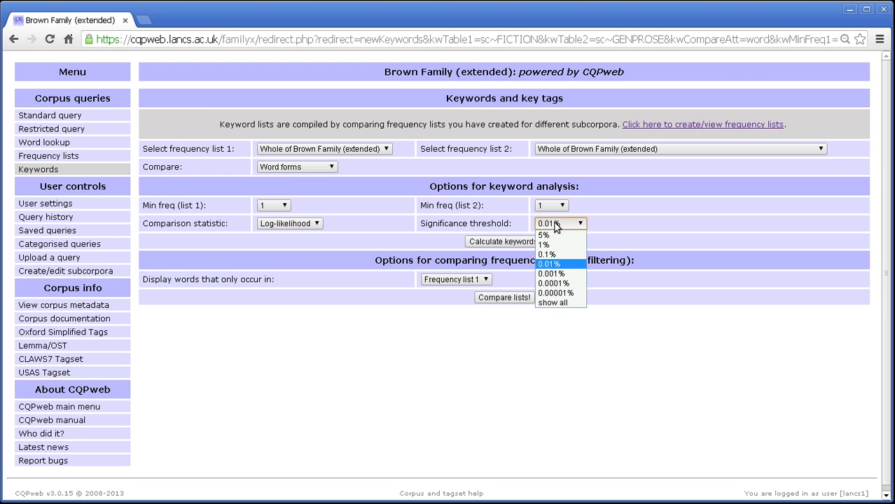
pyautogui.click(565, 265)
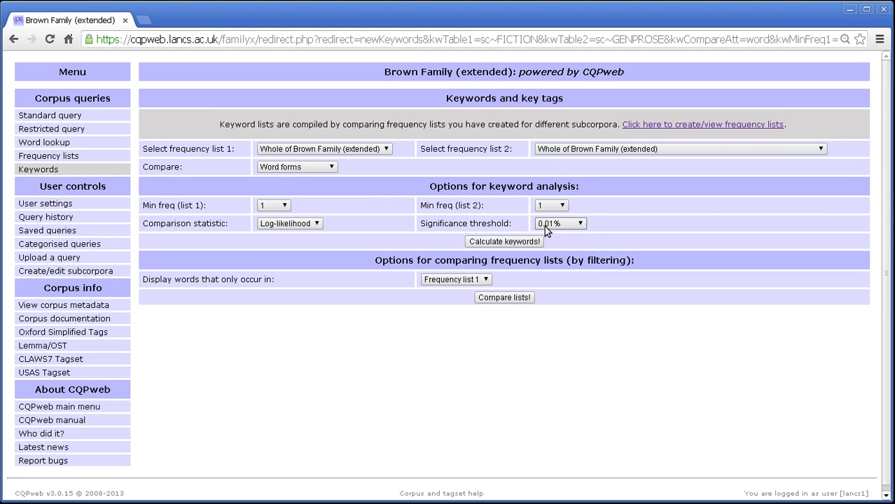
pyautogui.click(559, 222)
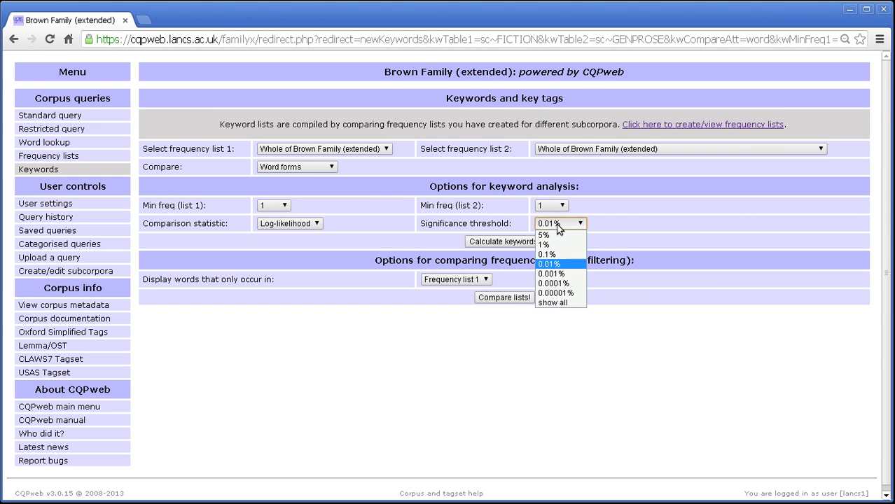
pyautogui.click(554, 265)
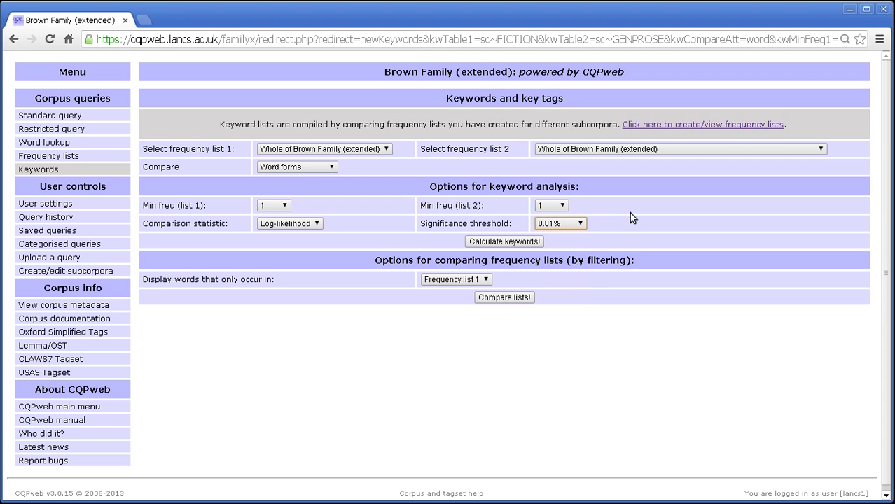
pyautogui.click(583, 224)
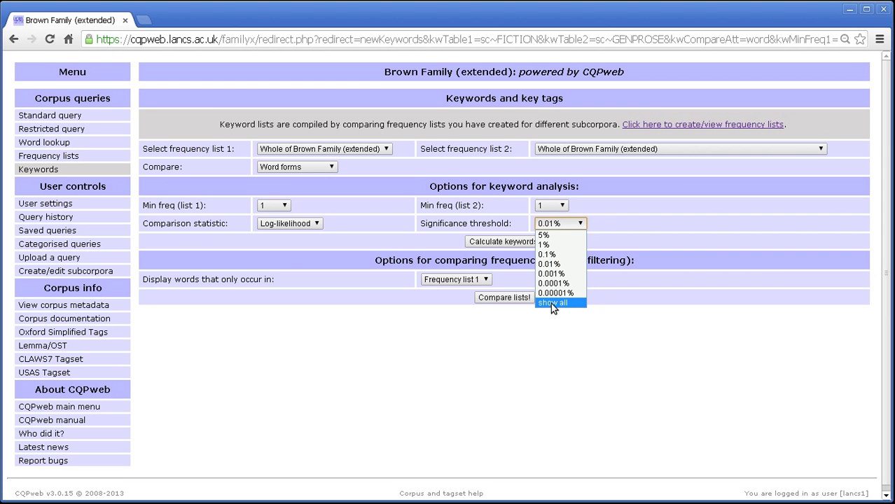
pyautogui.click(560, 236)
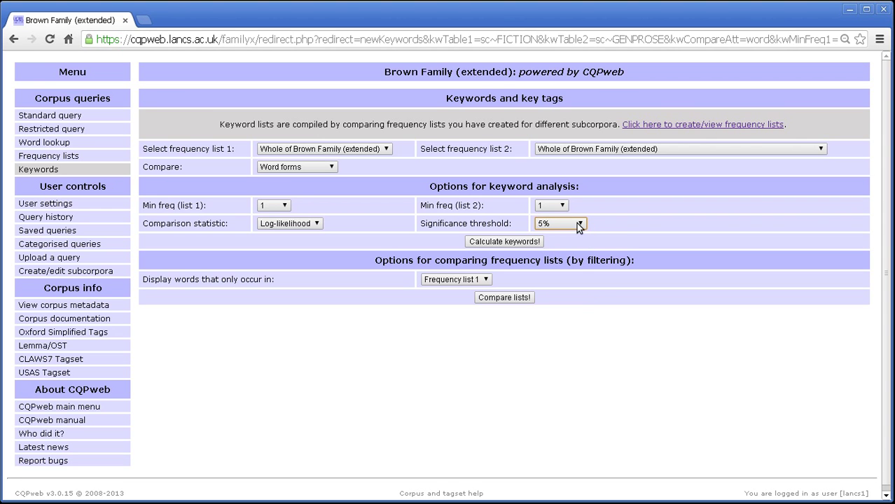
pyautogui.click(576, 223)
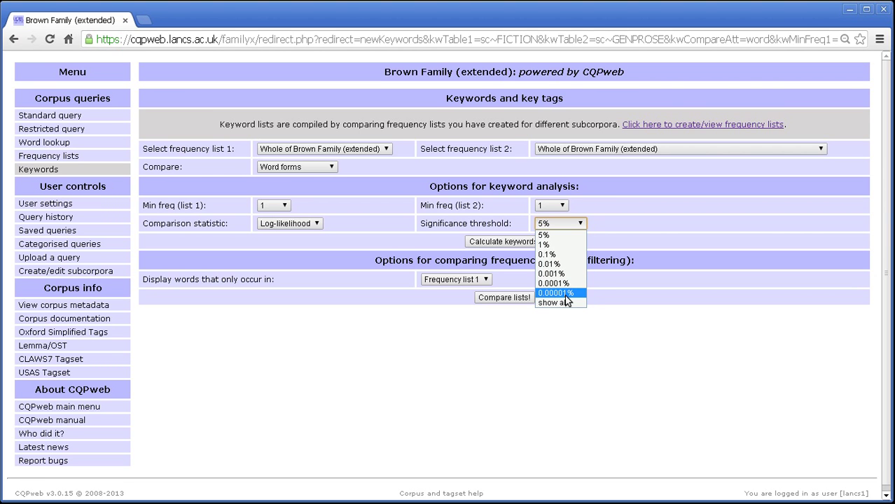
pyautogui.click(642, 211)
pyautogui.click(603, 229)
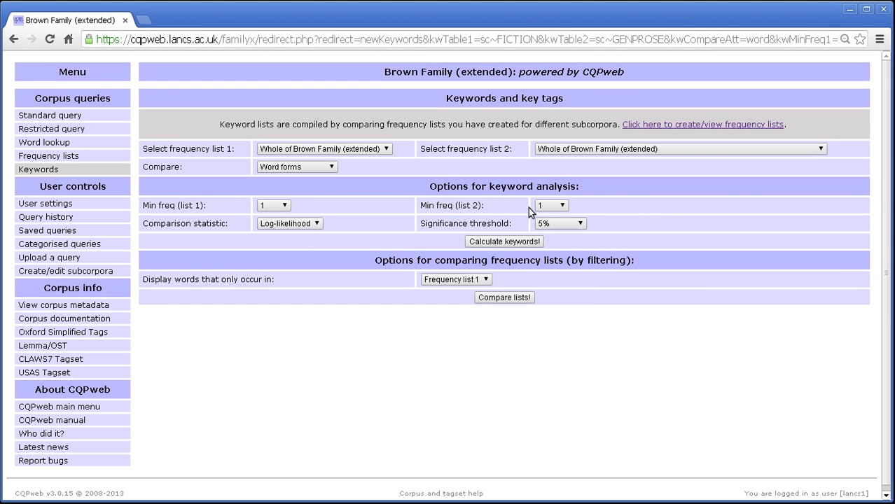
# Step: Run a lemma comparison of FICTION against GENPROSE, then return to the setup form
pyautogui.click(384, 149)
pyautogui.click(353, 168)
pyautogui.click(598, 152)
pyautogui.click(592, 175)
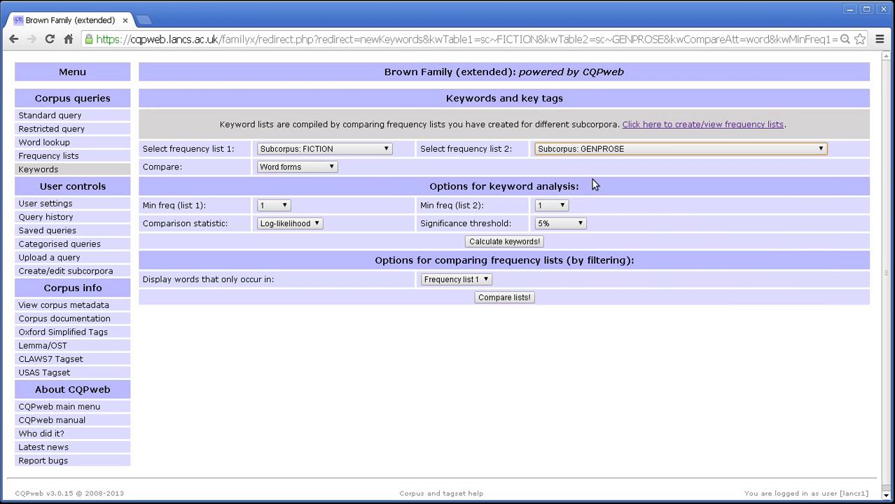
pyautogui.click(406, 168)
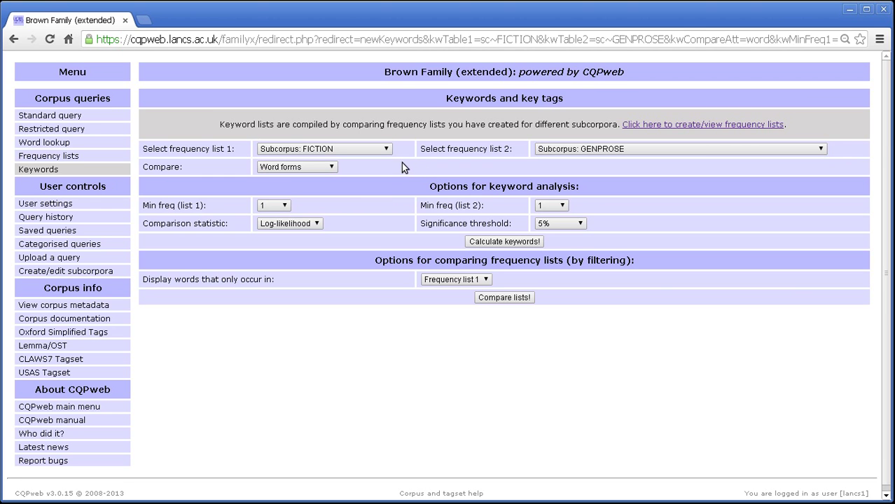
pyautogui.click(334, 166)
pyautogui.click(315, 200)
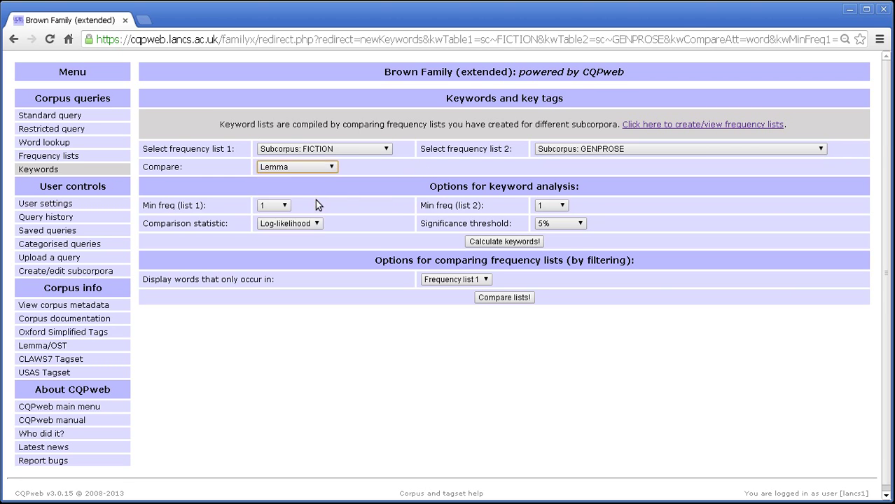
pyautogui.click(504, 297)
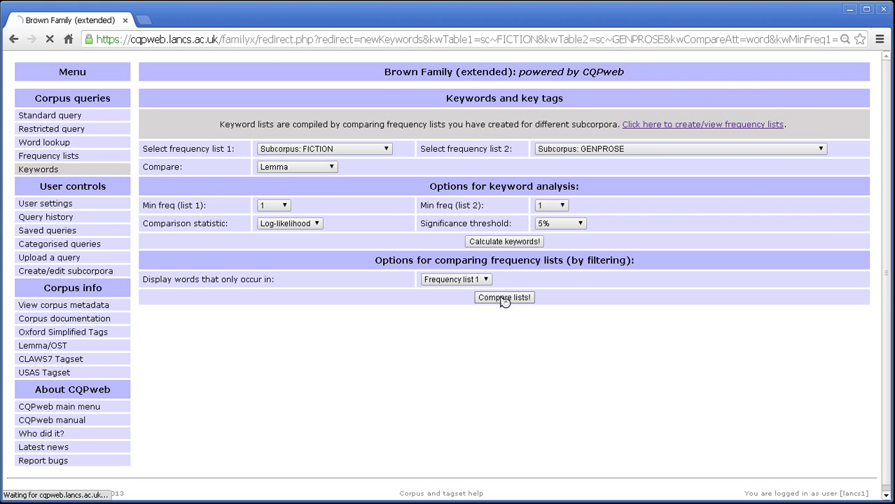
pyautogui.hotkey('alt', 'Left')
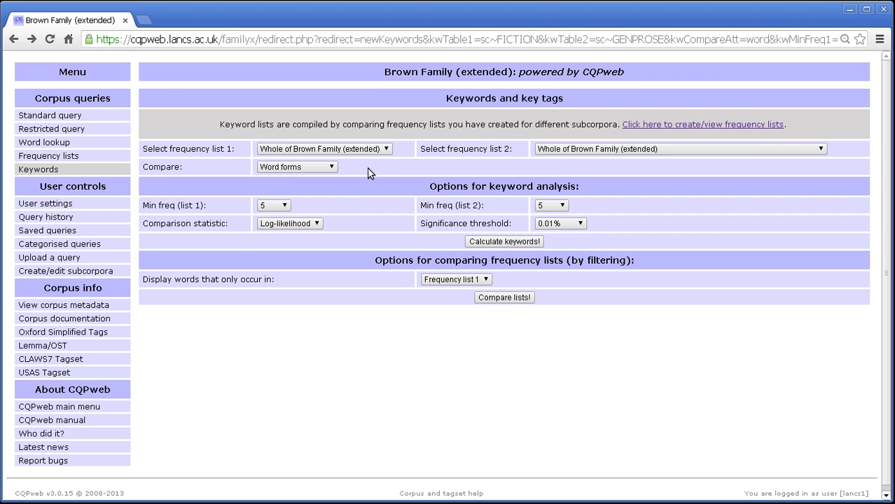
# Step: Calculate key lemmas with FICTION as list 1 and the whole Brown Family (extended) as list 2
pyautogui.click(374, 149)
pyautogui.click(378, 171)
pyautogui.click(548, 149)
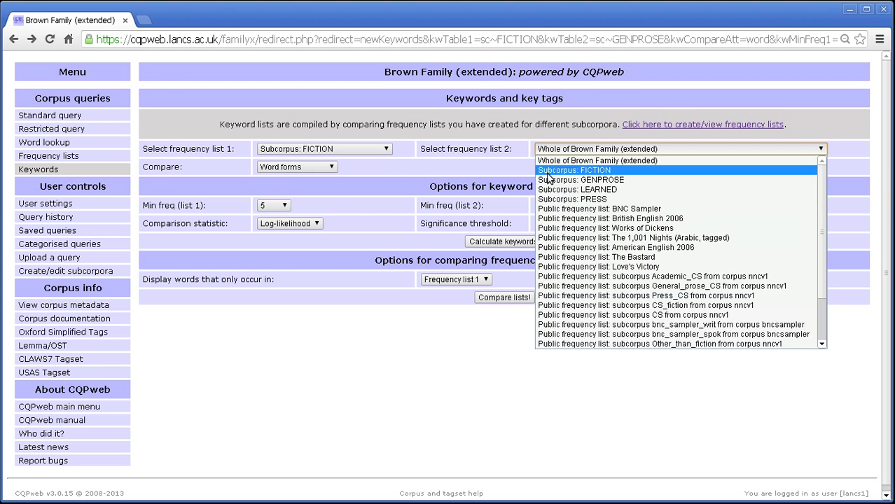
pyautogui.click(317, 169)
pyautogui.click(317, 169)
pyautogui.click(327, 197)
pyautogui.click(498, 240)
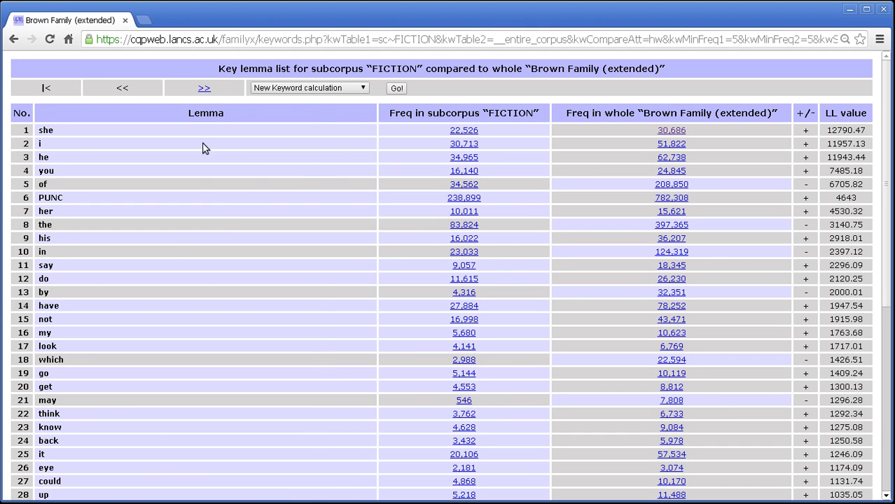
# Step: View the 51,822-hit whole-corpus concordance for lemma 'i', then go back twice to the setup form
pyautogui.click(668, 144)
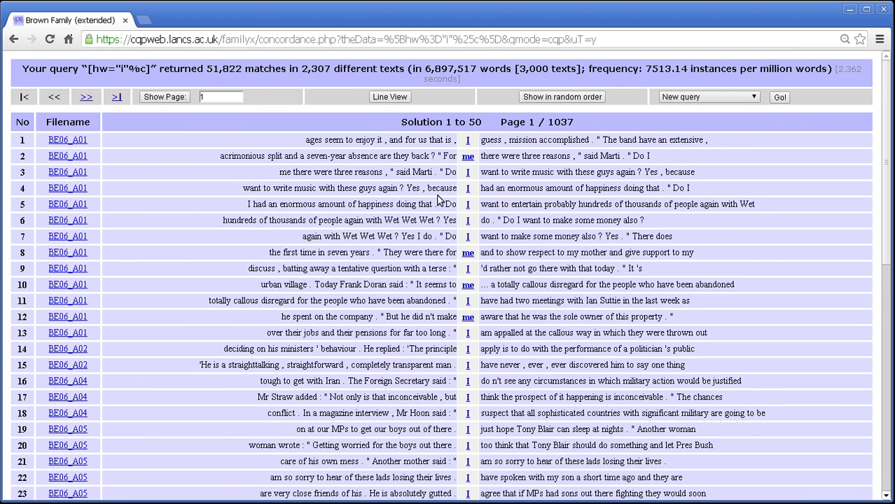
pyautogui.click(14, 40)
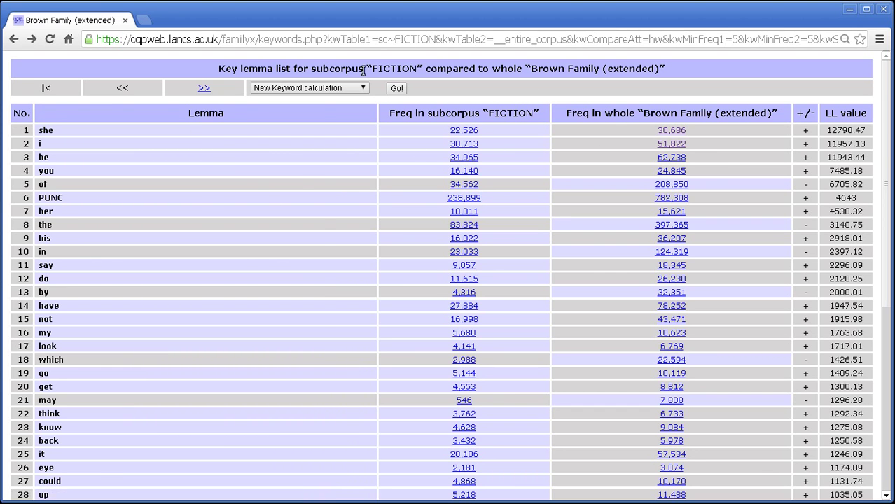
pyautogui.click(14, 40)
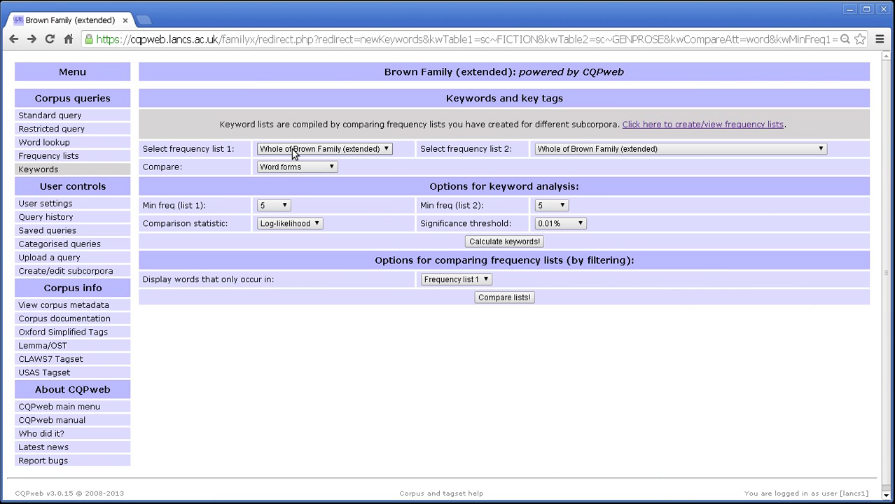
# Step: Calculate key part-of-speech tags with FICTION as list 1 and GENPROSE as list 2
pyautogui.click(292, 149)
pyautogui.click(287, 171)
pyautogui.click(613, 150)
pyautogui.click(604, 181)
pyautogui.click(301, 168)
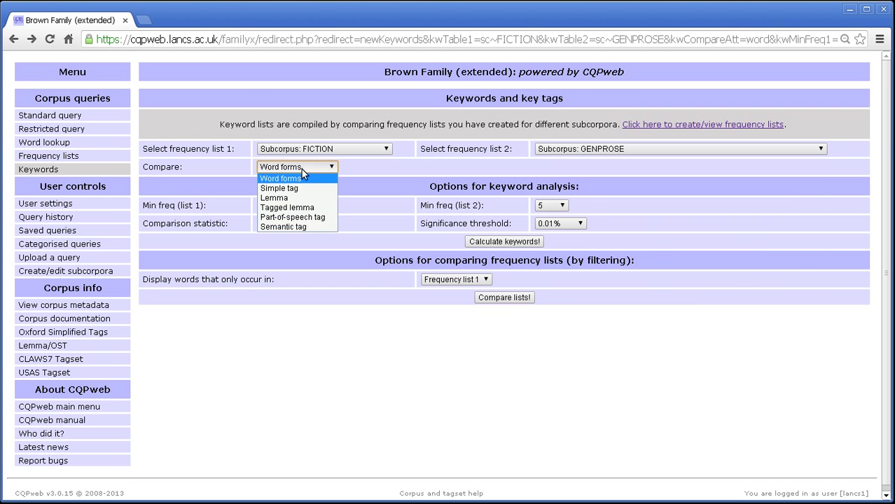
pyautogui.click(295, 218)
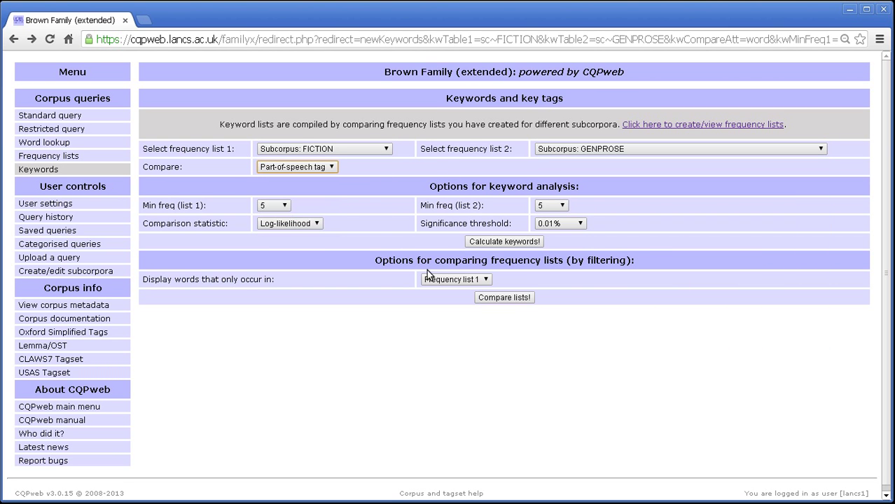
pyautogui.click(527, 243)
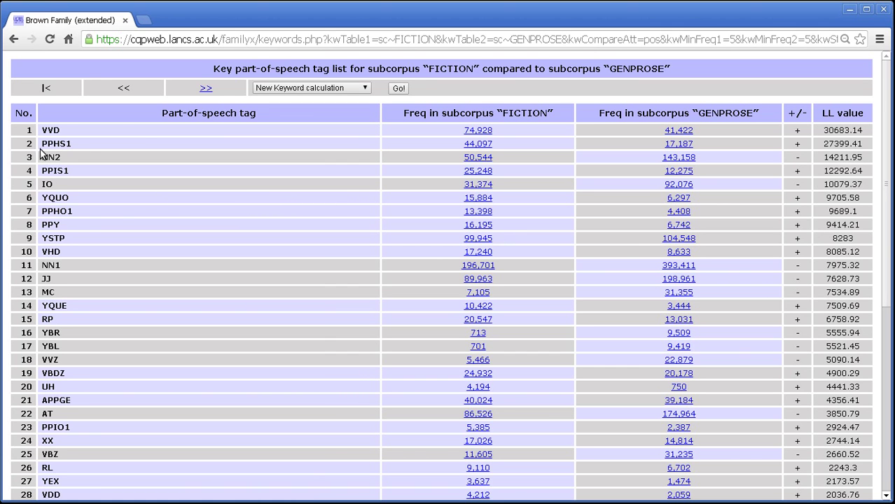
# Step: Highlight tags VVD, PPHS1, PPIS1 and VHD, plus the FICTION and GENPROSE heading names
pyautogui.tripleClick(58, 131)
pyautogui.doubleClick(57, 144)
pyautogui.doubleClick(56, 171)
pyautogui.click(54, 215)
pyautogui.doubleClick(54, 252)
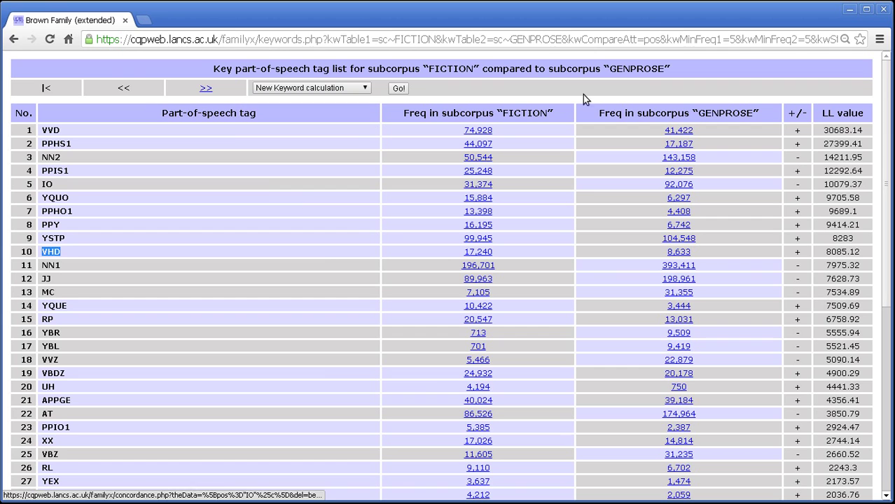
pyautogui.doubleClick(529, 113)
pyautogui.doubleClick(721, 115)
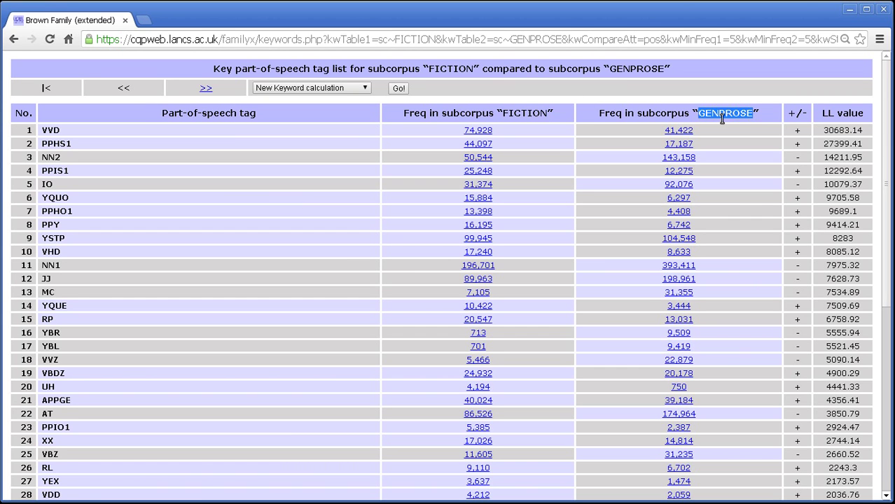
pyautogui.click(682, 116)
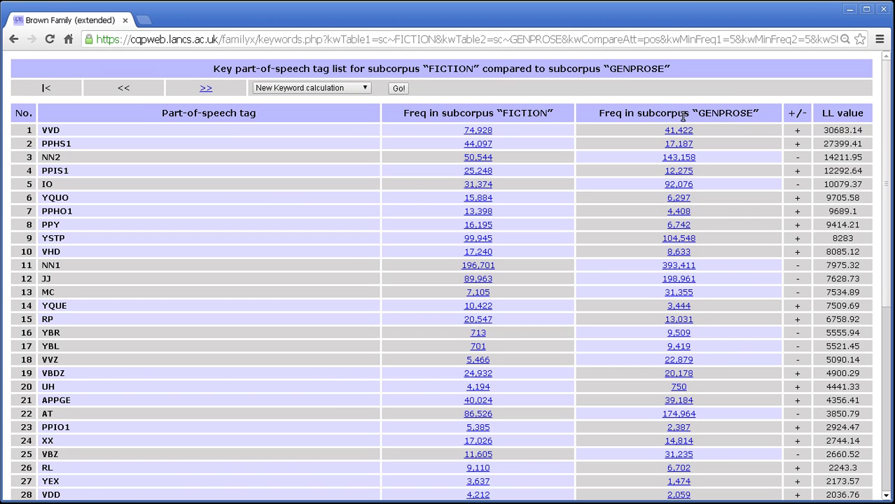
# Step: Highlight and clear the NN2, IO, NN1 and JJ tags in the key tag table
pyautogui.doubleClick(49, 157)
pyautogui.click(47, 183)
pyautogui.doubleClick(47, 183)
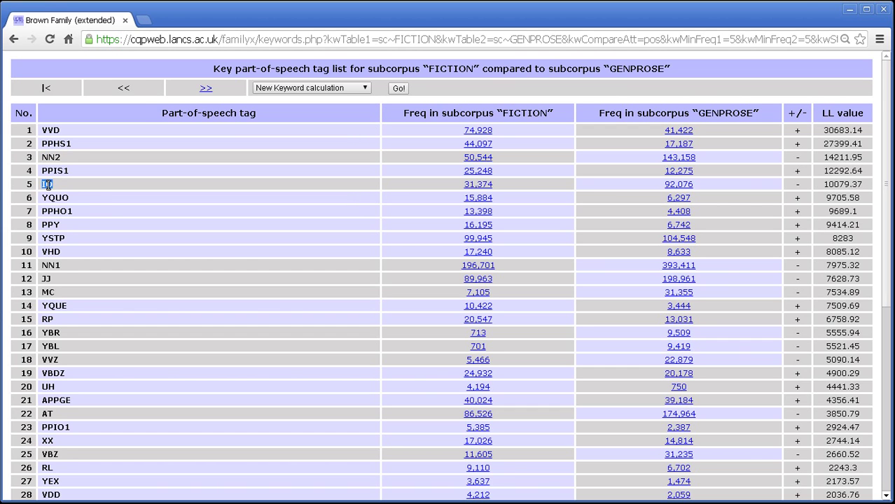
pyautogui.doubleClick(52, 266)
pyautogui.click(46, 279)
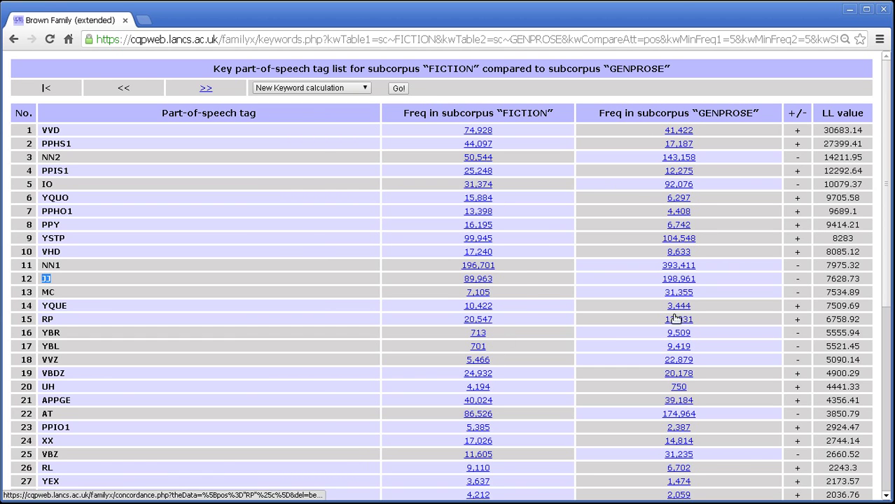
pyautogui.click(265, 302)
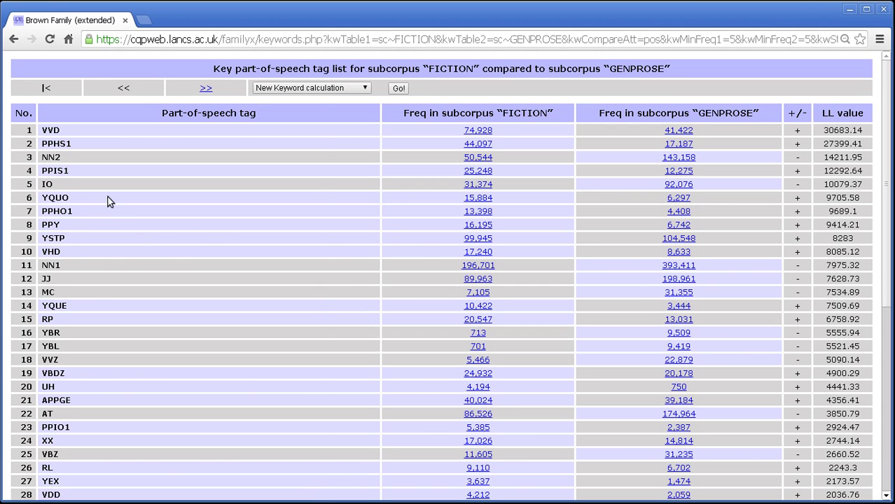
pyautogui.doubleClick(55, 158)
pyautogui.click(46, 186)
pyautogui.click(59, 265)
pyautogui.doubleClick(53, 266)
pyautogui.click(46, 279)
# Step: Calculate key semantic tags with FICTION as list 1 and GENPROSE as list 2
pyautogui.click(399, 89)
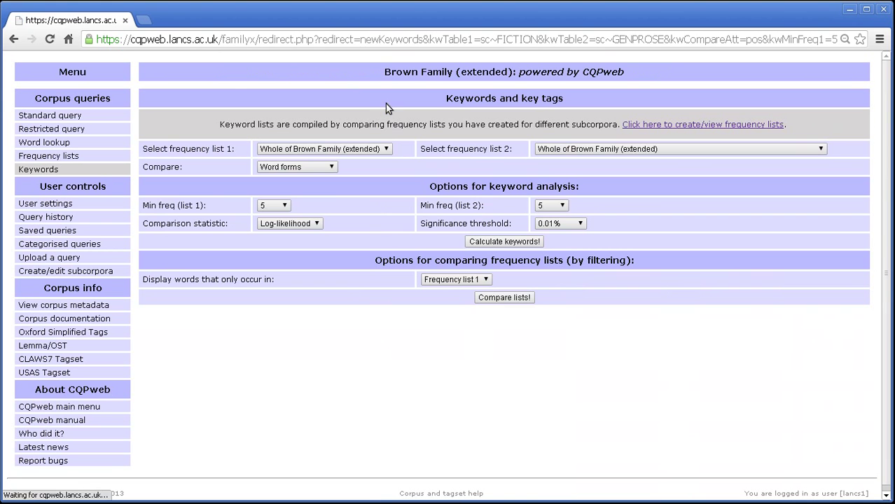
pyautogui.click(324, 168)
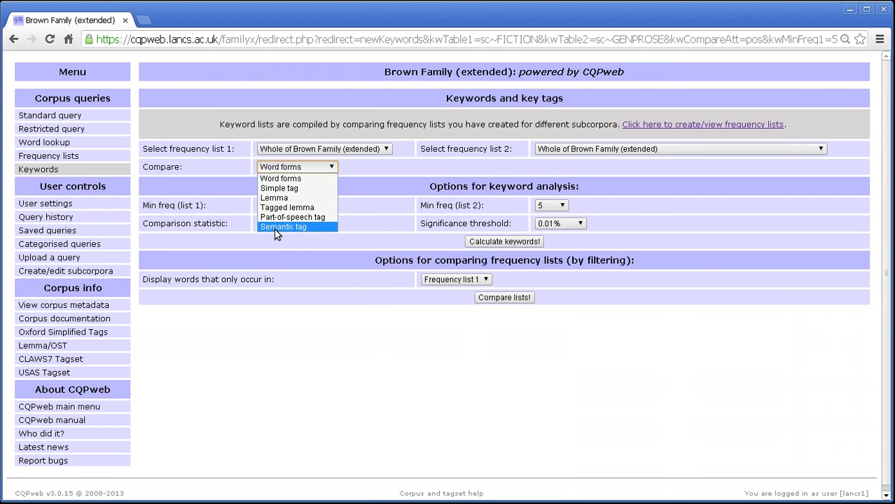
pyautogui.click(275, 229)
pyautogui.click(347, 153)
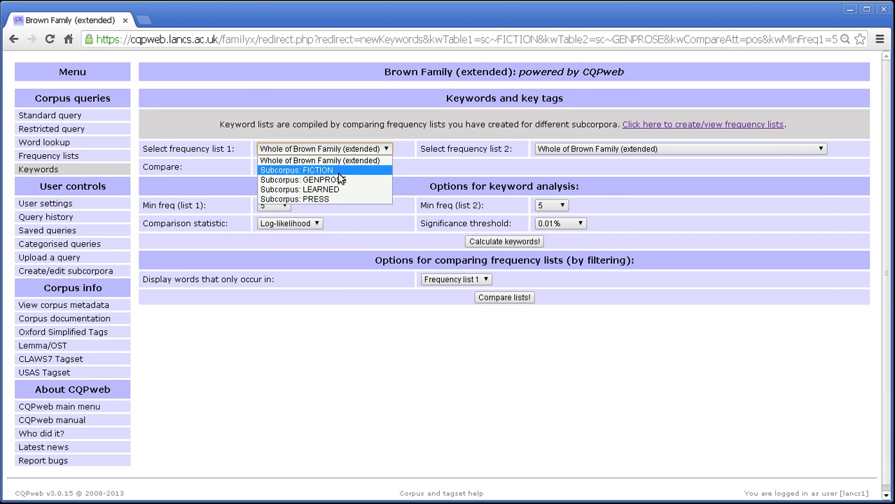
pyautogui.click(342, 168)
pyautogui.click(553, 150)
pyautogui.click(567, 180)
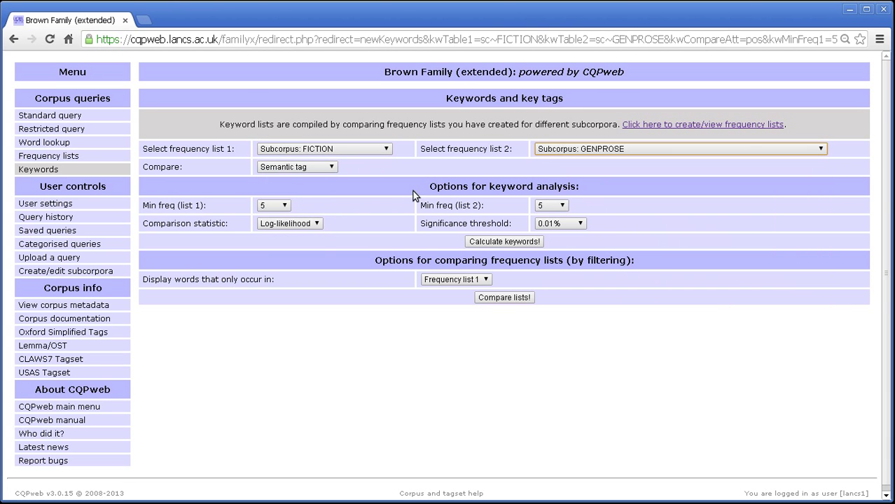
pyautogui.click(498, 241)
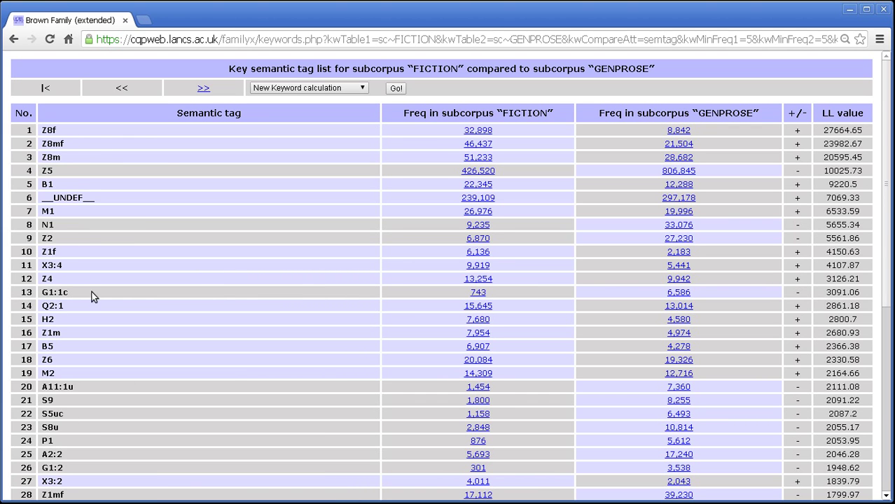
# Step: Open Corpus and tagset help and the USAS Tagset page, then close both tabs
pyautogui.middleClick(238, 252)
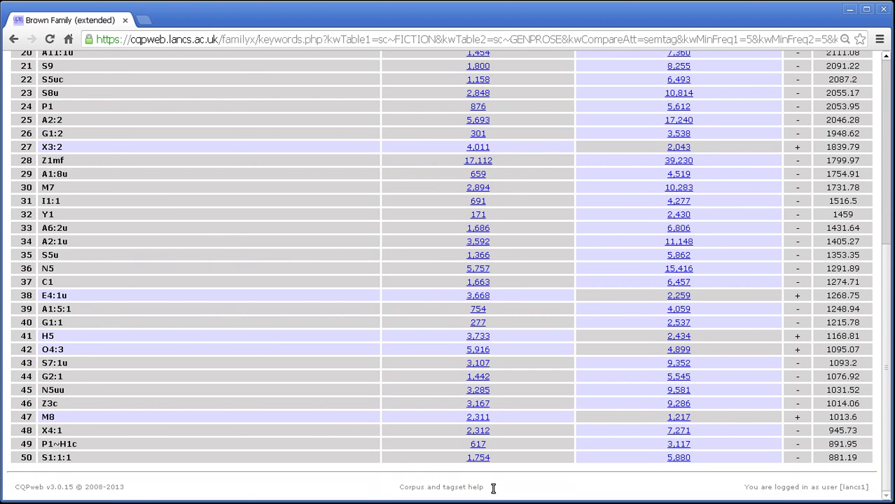
pyautogui.moveTo(484, 487); pyautogui.dragTo(397, 481)
pyautogui.click(380, 486)
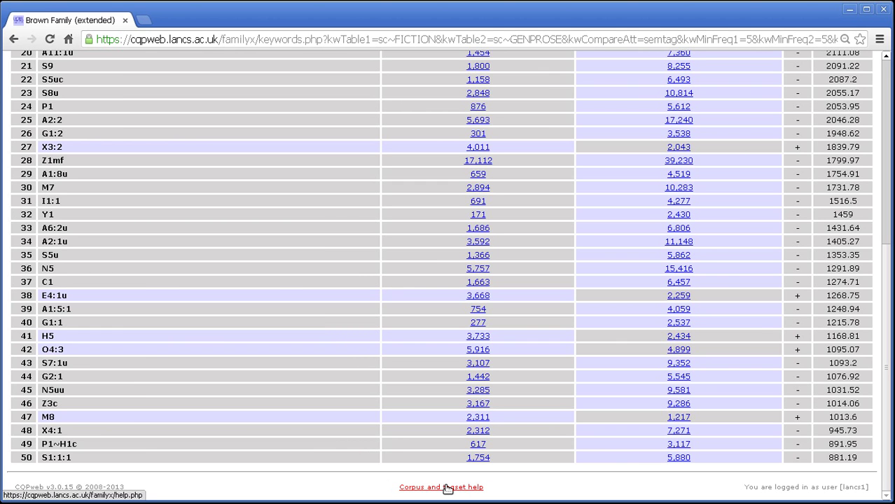
pyautogui.click(447, 488)
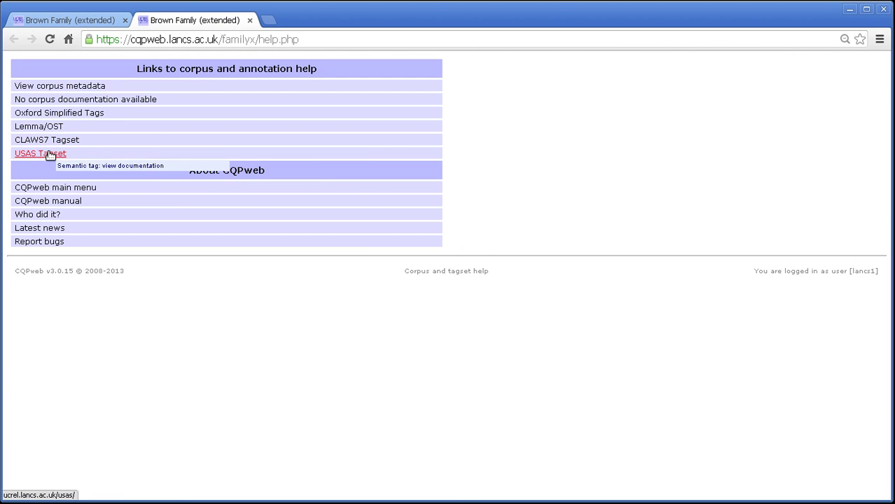
pyautogui.click(49, 155)
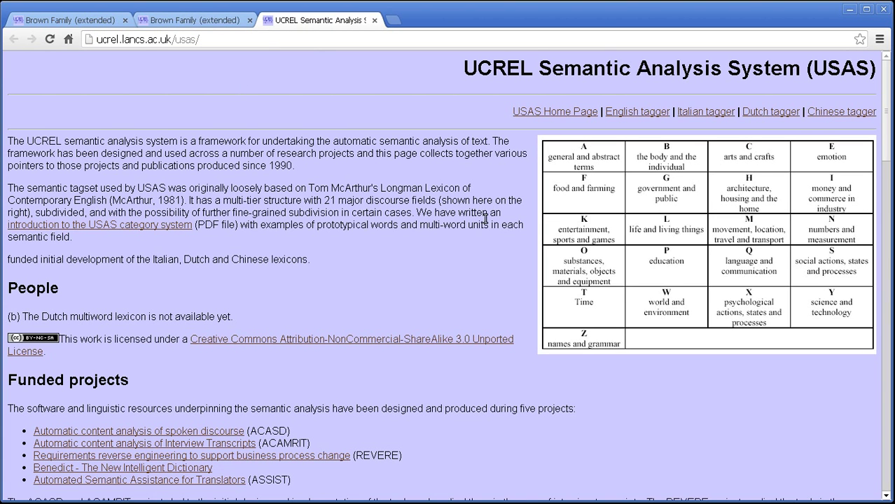
pyautogui.click(374, 21)
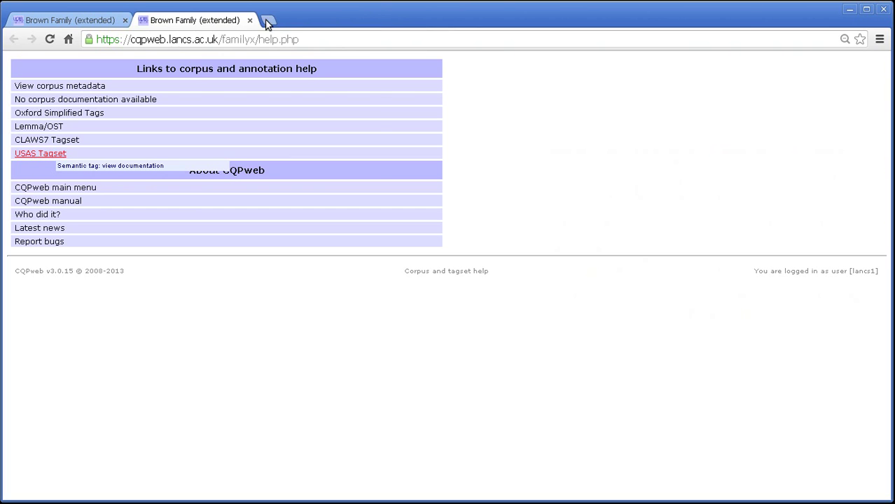
pyautogui.click(249, 20)
pyautogui.middleClick(266, 311)
# Step: Compare word forms of the whole Brown Family against the BNC Sampler public frequency list
pyautogui.click(387, 89)
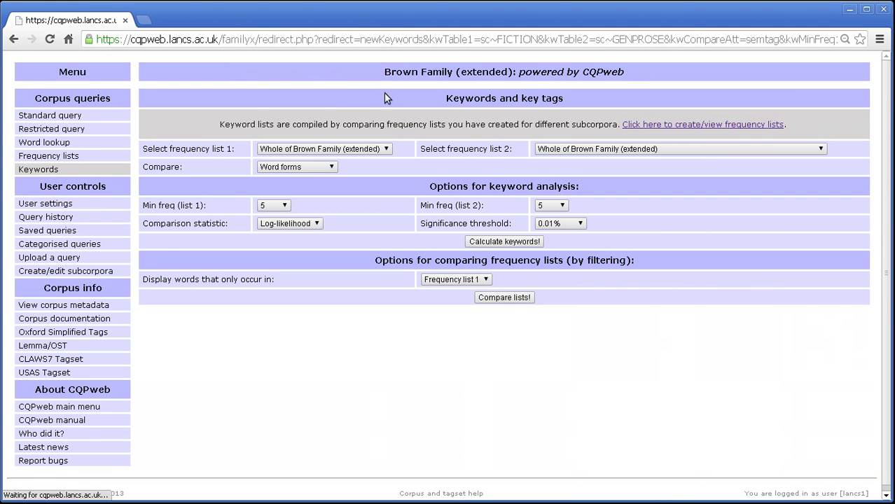
pyautogui.click(315, 167)
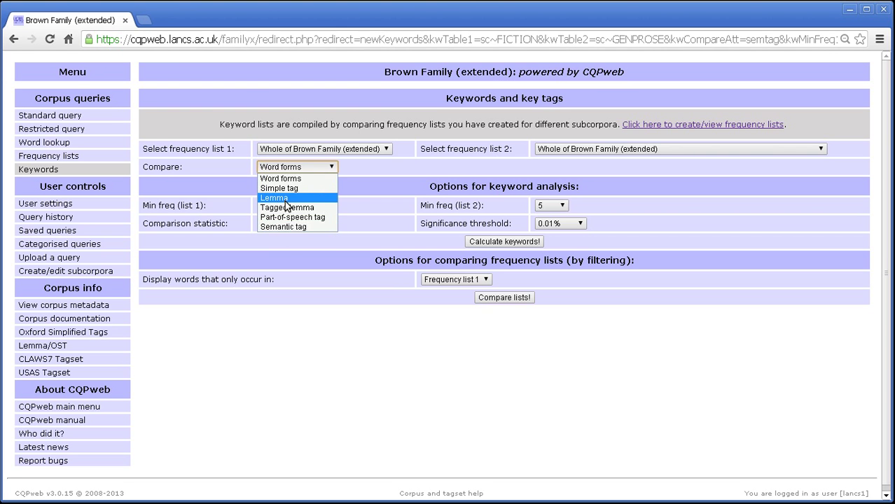
pyautogui.click(397, 161)
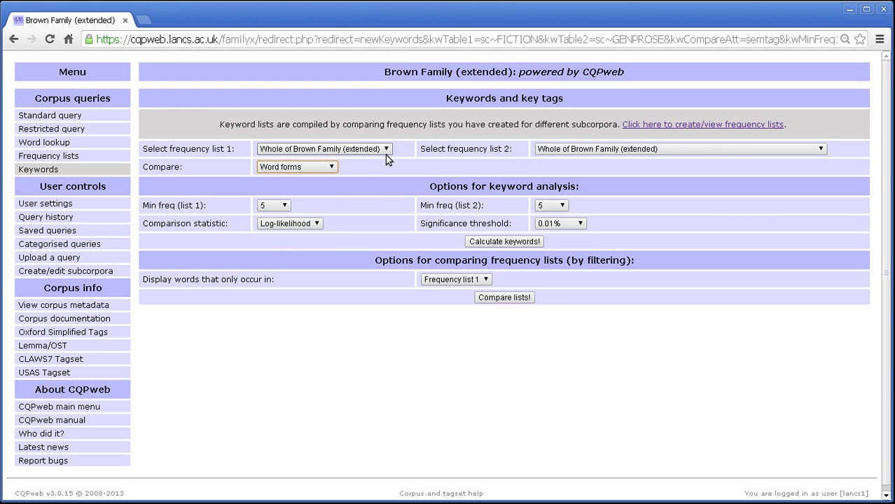
pyautogui.click(340, 167)
pyautogui.click(349, 149)
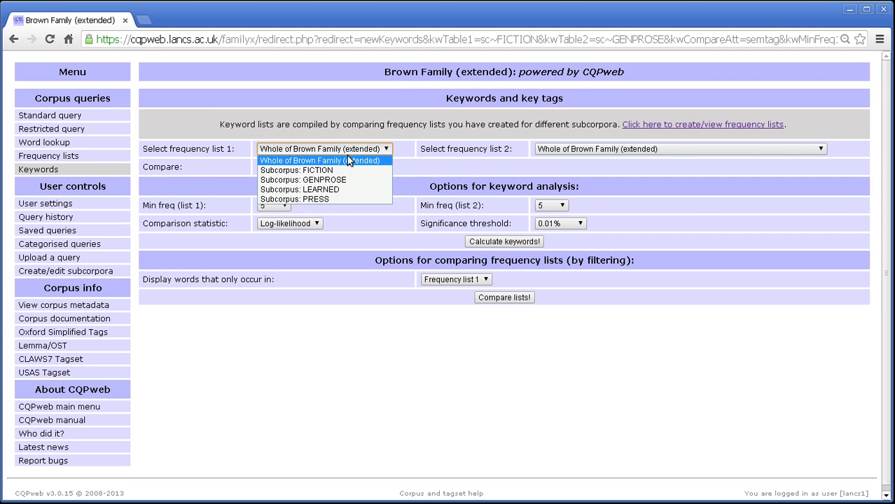
pyautogui.click(341, 161)
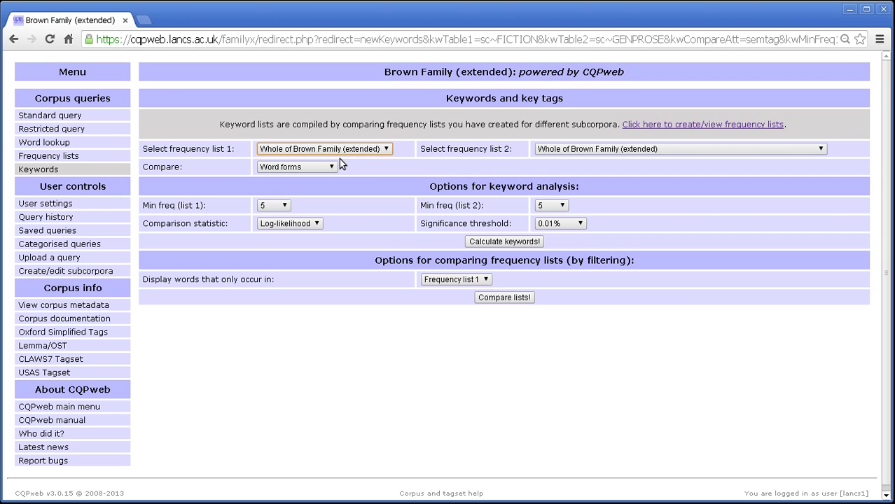
pyautogui.click(574, 149)
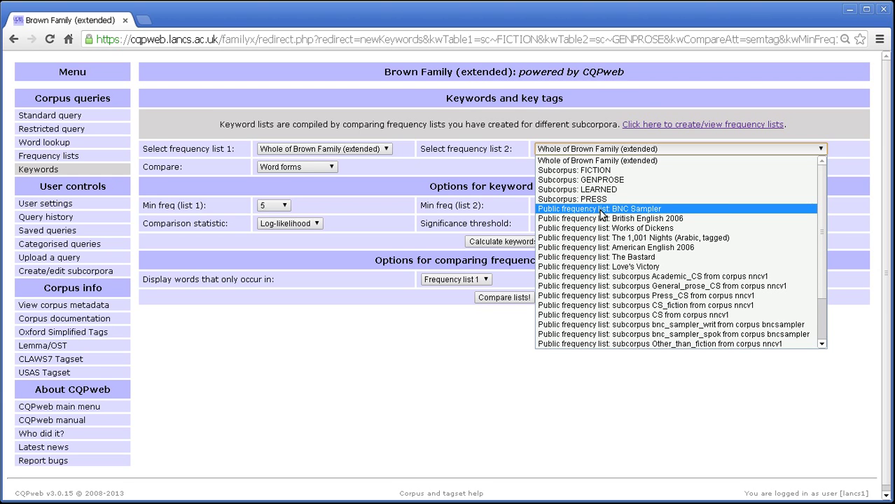
pyautogui.click(714, 210)
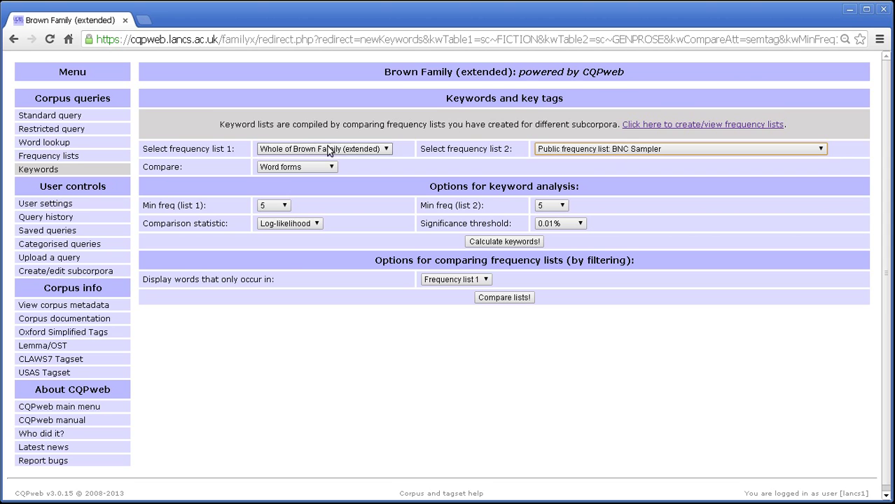
pyautogui.click(456, 138)
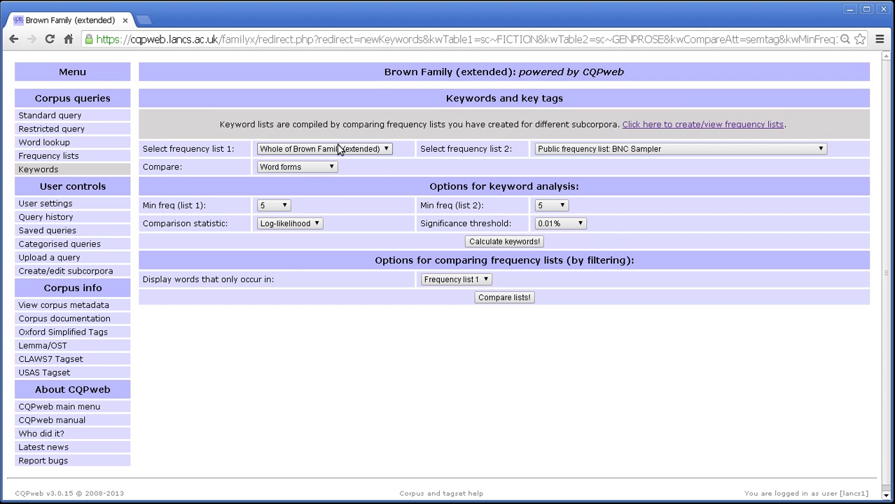
pyautogui.click(482, 241)
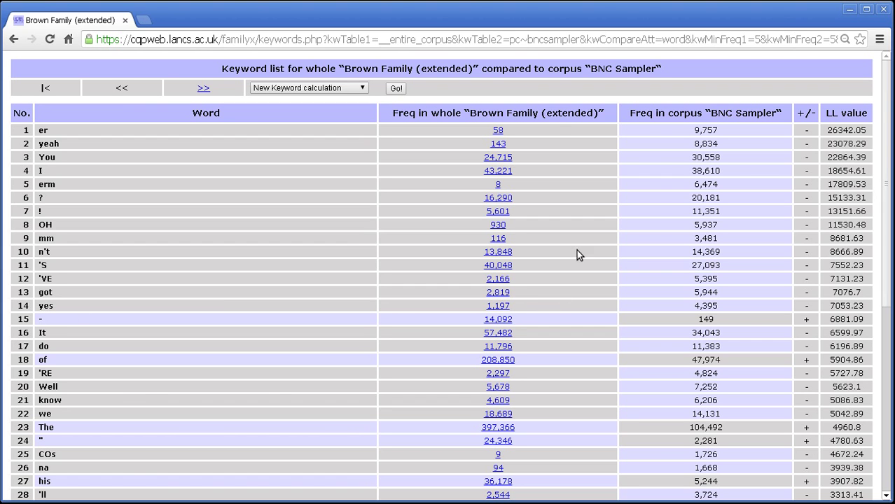
# Step: Review the top 14 keywords of Brown Family versus BNC Sampler, then start a new keyword calculation
pyautogui.moveTo(795, 122); pyautogui.dragTo(805, 255)
pyautogui.click(814, 305)
pyautogui.moveTo(814, 305); pyautogui.dragTo(804, 158)
pyautogui.click(802, 153)
pyautogui.click(394, 89)
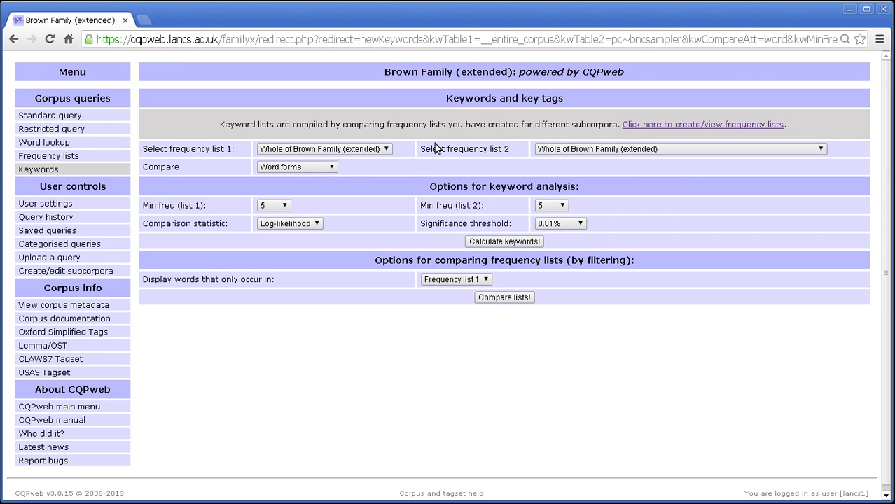
# Step: Calculate keywords for the whole Brown Family corpus against the BNC Sampler frequency list
pyautogui.click(382, 148)
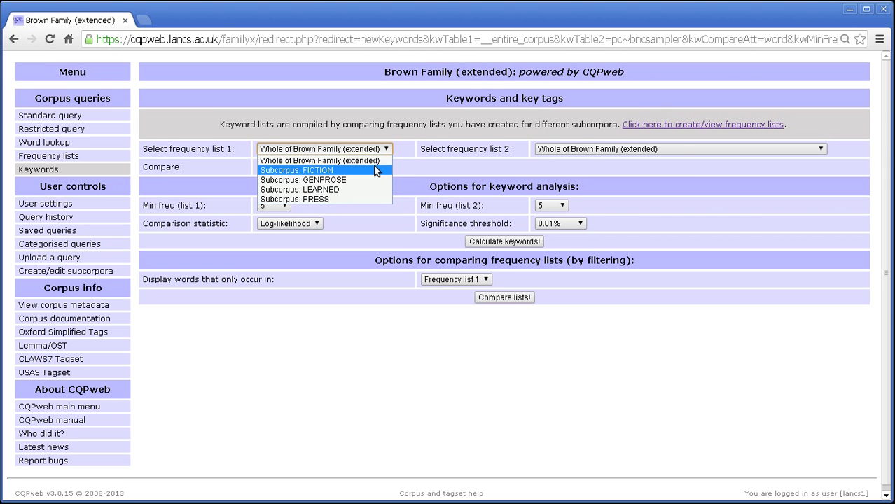
pyautogui.click(373, 169)
pyautogui.click(371, 153)
pyautogui.click(365, 160)
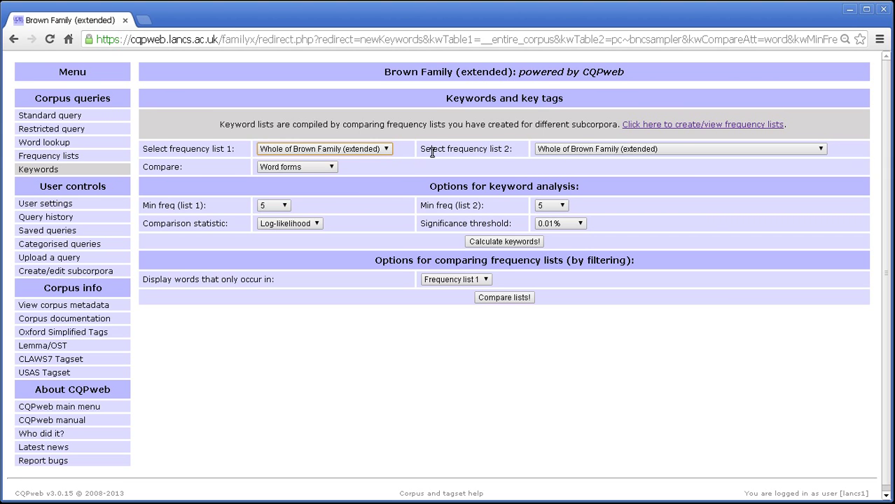
pyautogui.click(569, 150)
pyautogui.click(570, 209)
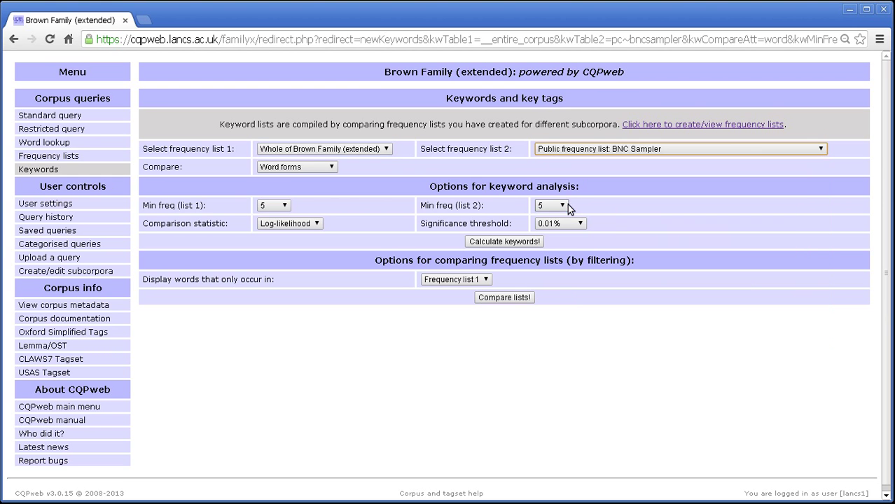
pyautogui.click(499, 243)
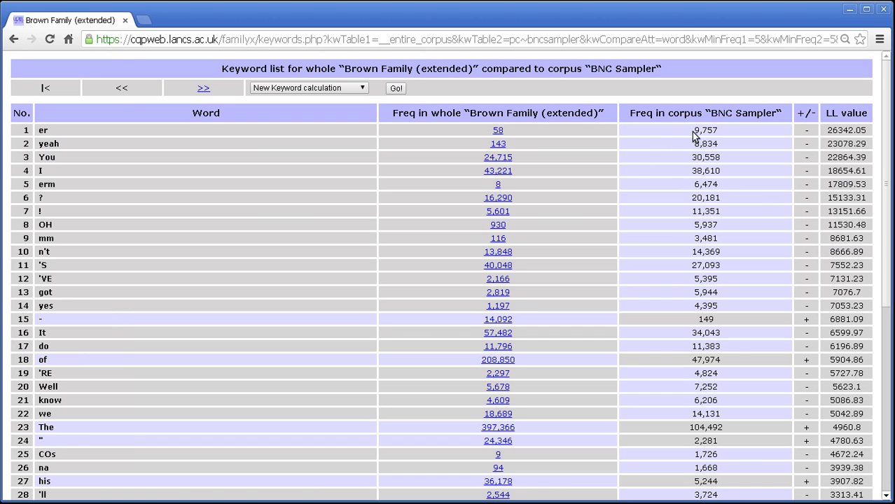
# Step: Check the 30,558 frequency for 'You', then return to a new keyword calculation
pyautogui.click(699, 130)
pyautogui.doubleClick(710, 155)
pyautogui.click(708, 169)
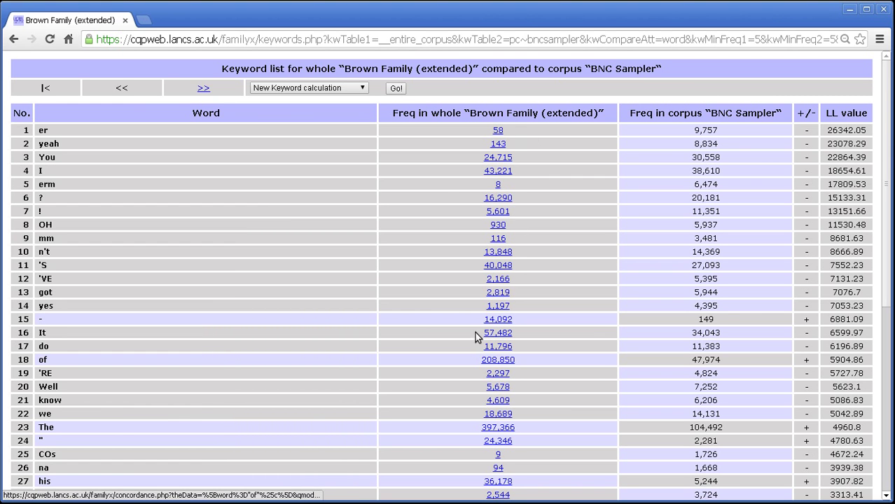
pyautogui.click(395, 88)
# Step: Calculate keywords for Subcorpus: LEARNED against the BNC Sampler
pyautogui.click(359, 147)
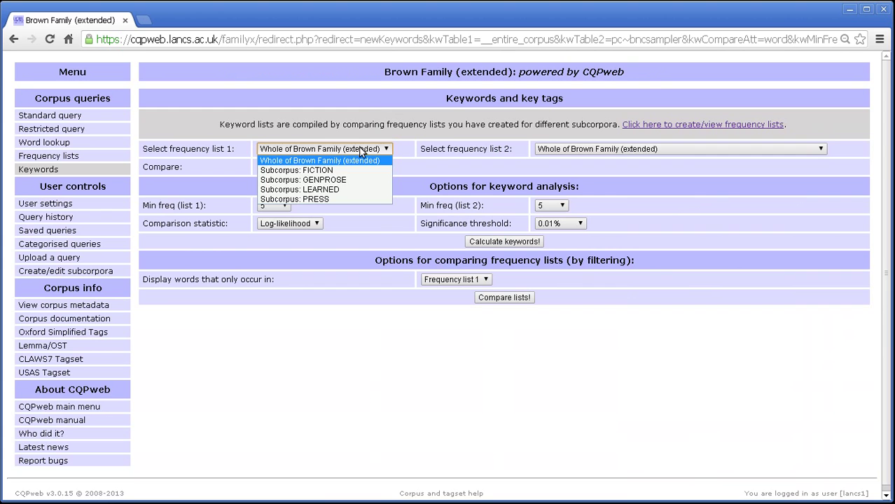
pyautogui.click(335, 190)
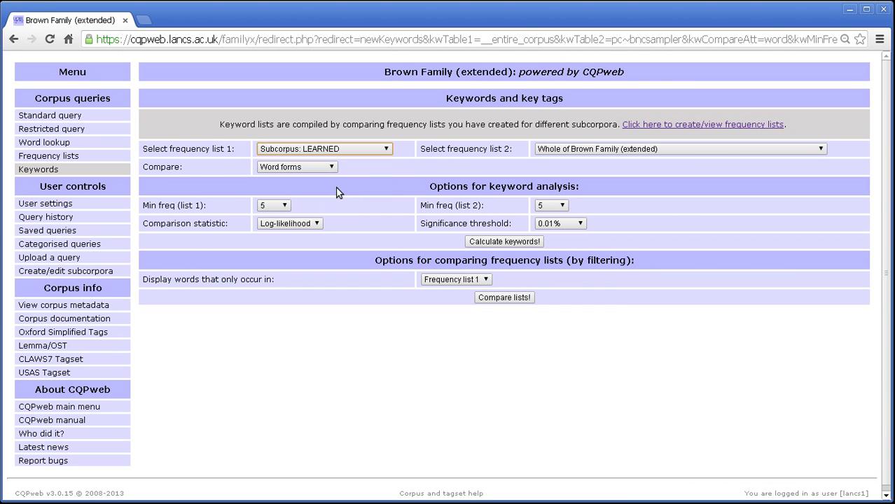
pyautogui.click(571, 149)
pyautogui.click(540, 205)
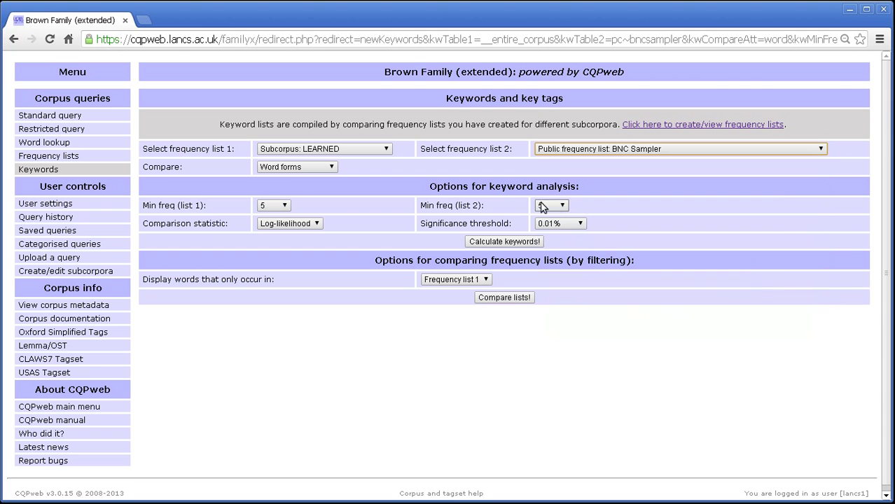
pyautogui.click(476, 242)
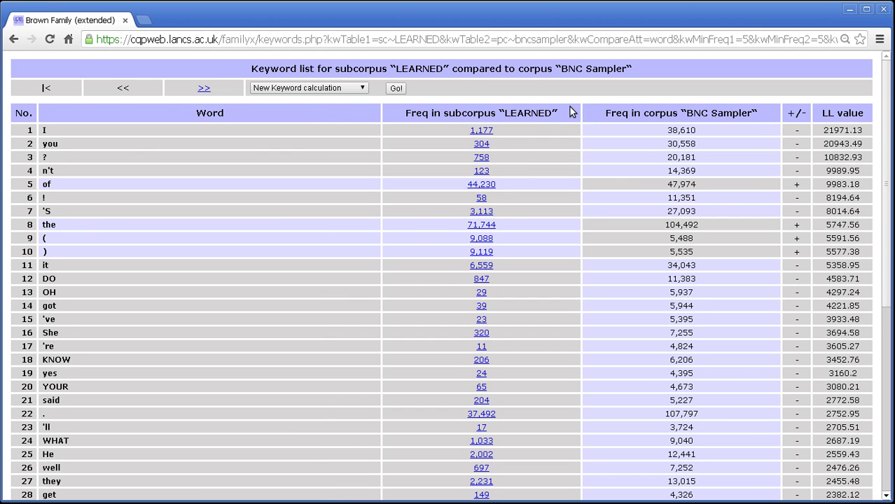
# Step: Inspect the LEARNED and BNC Sampler frequency column headings, then start a new calculation
pyautogui.moveTo(569, 112); pyautogui.dragTo(406, 116)
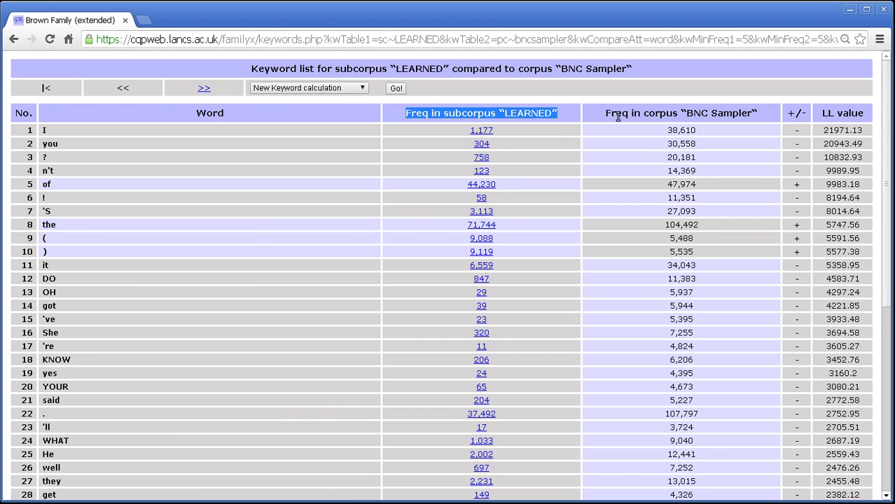
pyautogui.moveTo(607, 115); pyautogui.dragTo(757, 115)
pyautogui.click(752, 117)
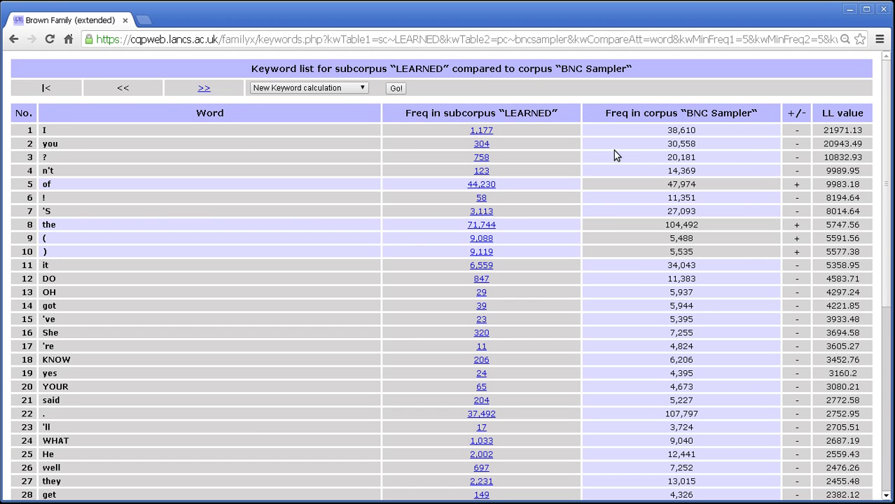
pyautogui.click(385, 93)
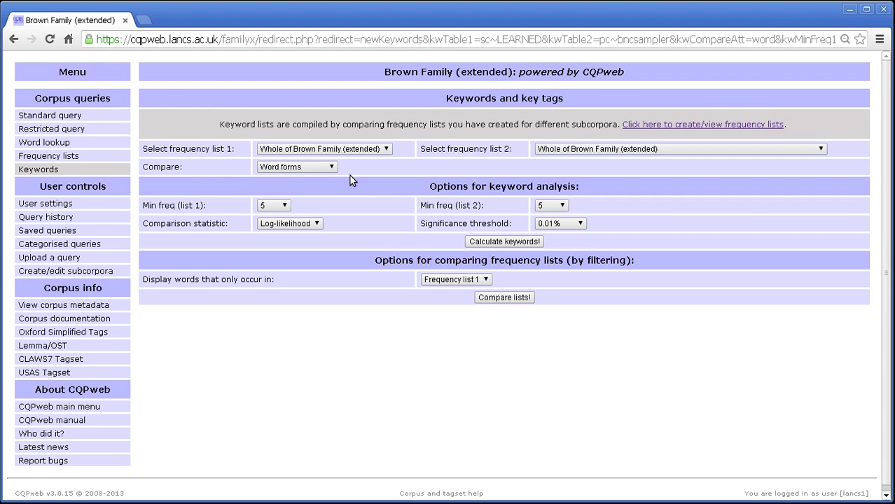
# Step: Set the minimum frequency to 1 for both frequency lists
pyautogui.moveTo(370, 261); pyautogui.dragTo(673, 264)
pyautogui.click(660, 268)
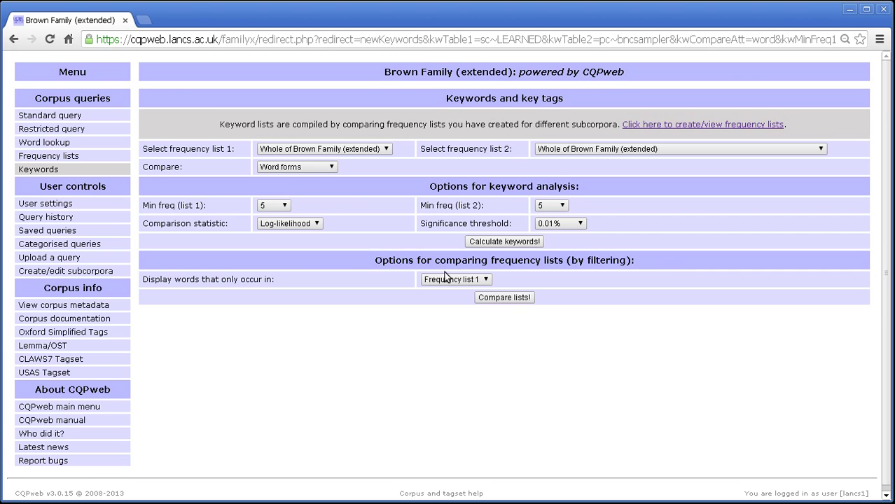
pyautogui.tripleClick(370, 261)
pyautogui.click(384, 260)
pyautogui.click(264, 204)
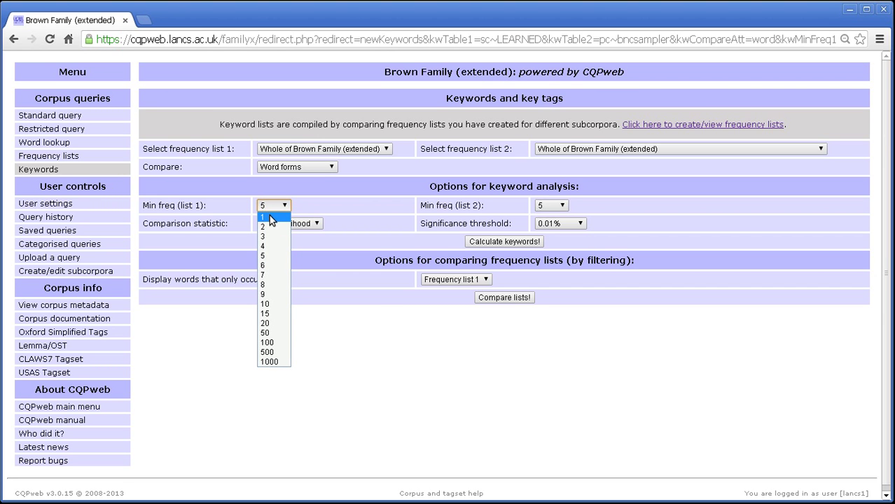
pyautogui.click(270, 217)
pyautogui.click(551, 205)
pyautogui.click(551, 214)
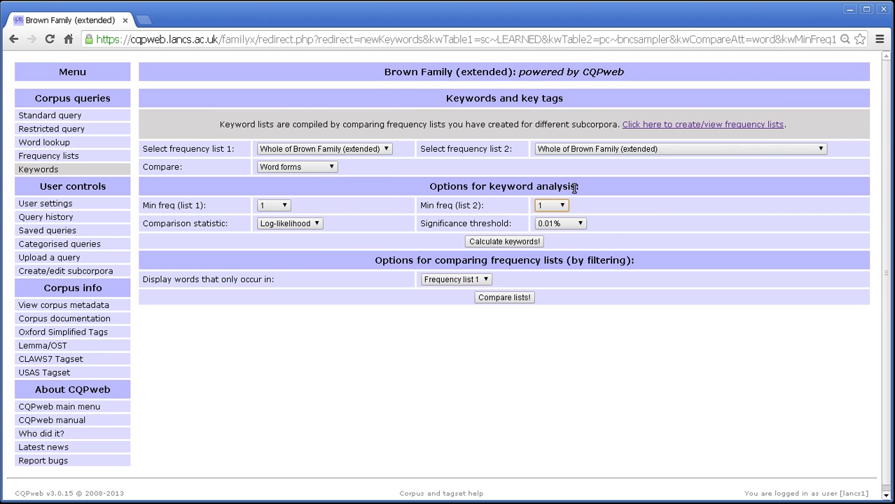
# Step: Compare Subcorpus: FICTION against Subcorpus: LEARNED to list words found only in FICTION
pyautogui.moveTo(376, 260); pyautogui.dragTo(635, 260)
pyautogui.click(648, 265)
pyautogui.click(450, 279)
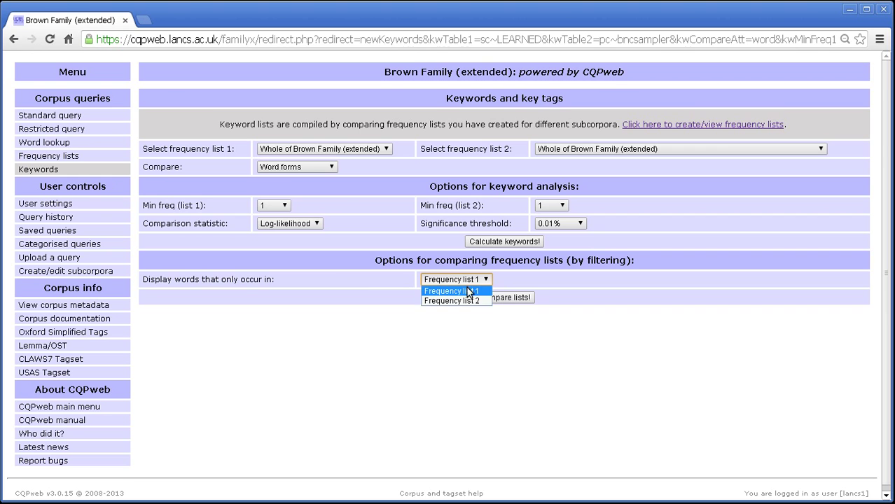
pyautogui.click(405, 290)
pyautogui.click(385, 150)
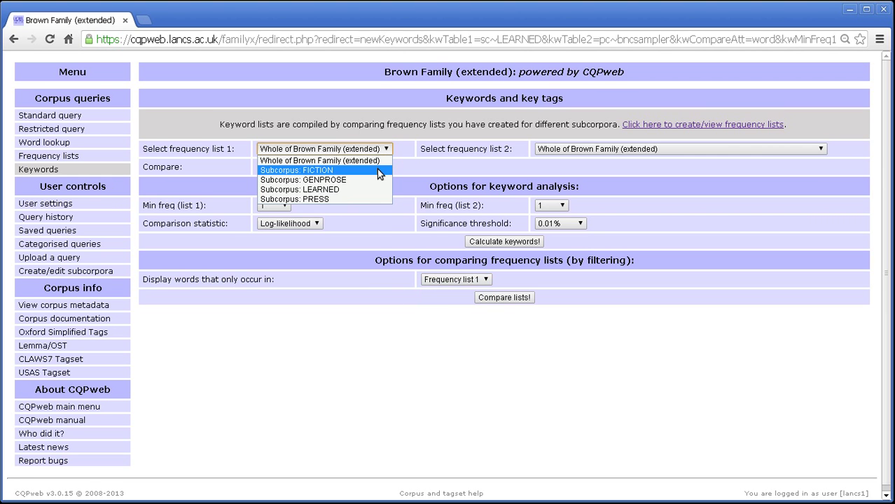
pyautogui.click(377, 170)
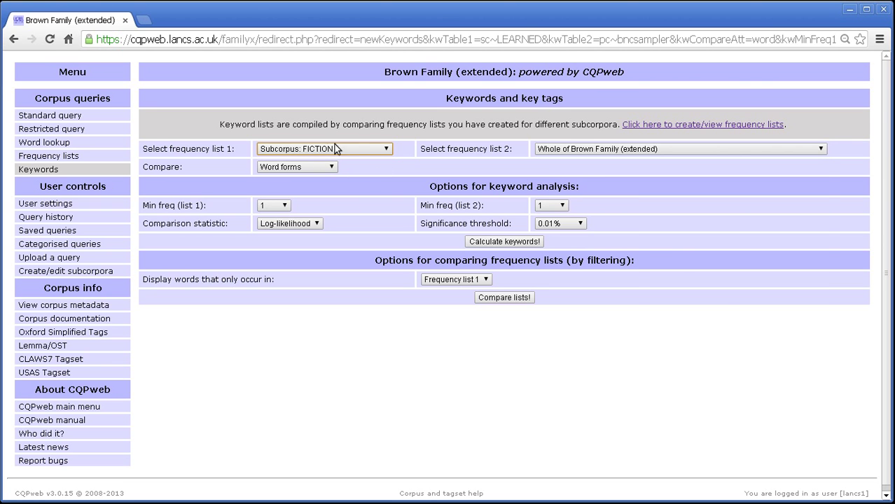
pyautogui.click(574, 148)
pyautogui.click(573, 184)
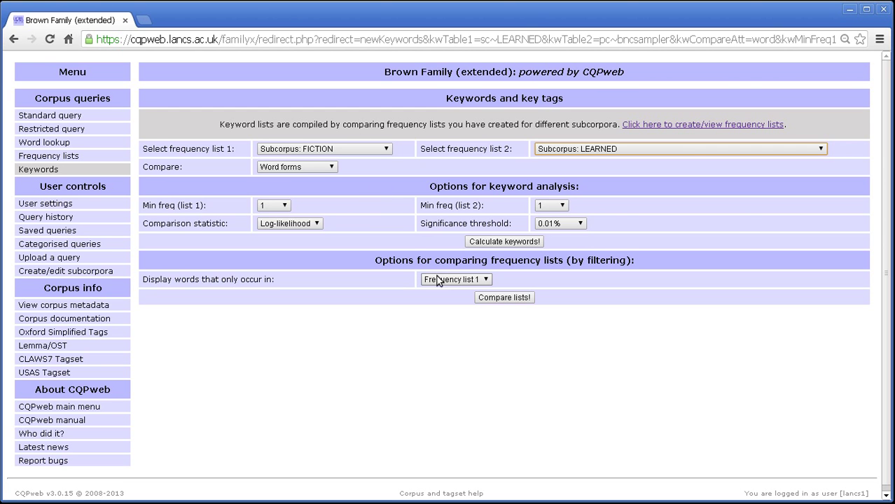
pyautogui.click(498, 298)
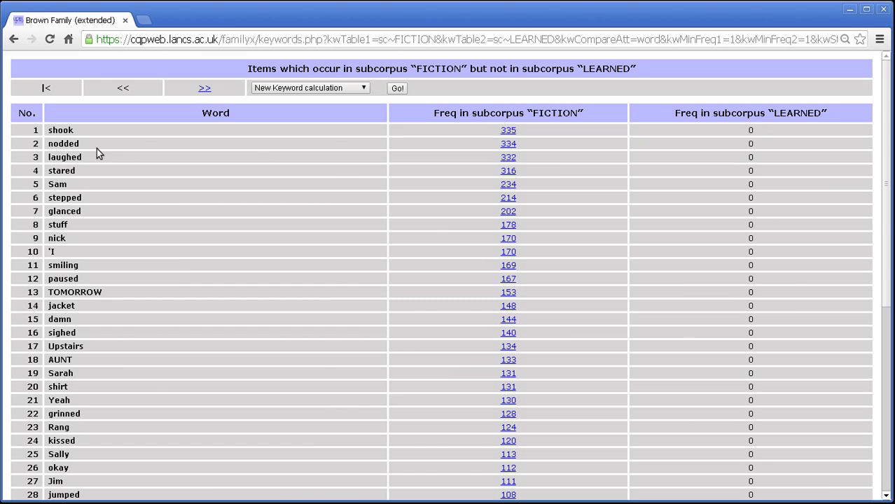
# Step: Browse the FICTION-only word list, noting 'stepped', and check the next-action options
pyautogui.scroll(-1, 101, 158)
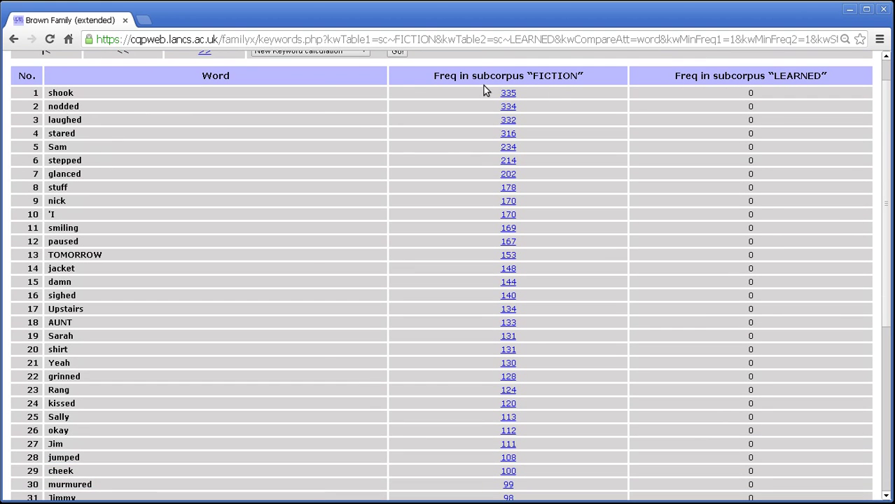
pyautogui.scroll(1, 190, 302)
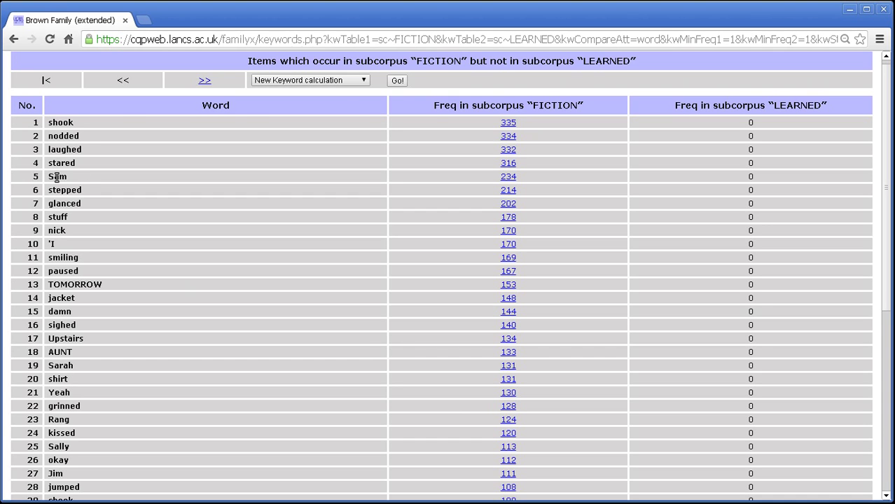
pyautogui.doubleClick(58, 189)
pyautogui.click(58, 200)
pyautogui.click(317, 80)
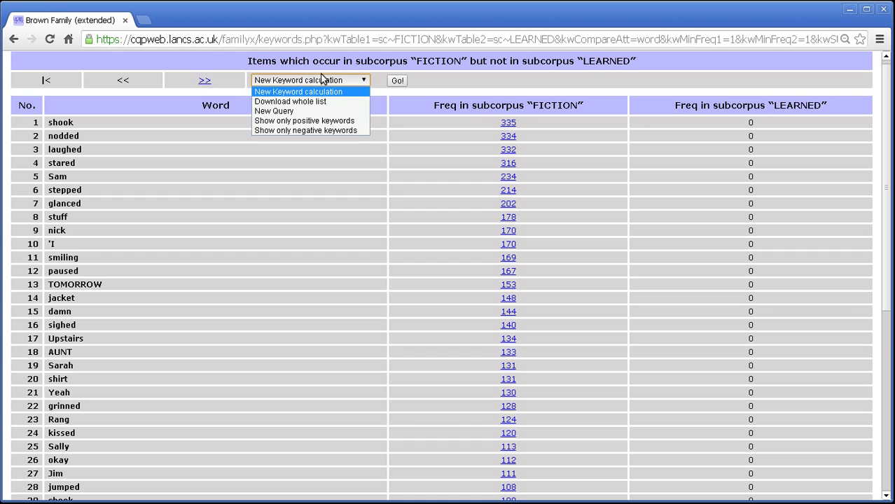
pyautogui.click(385, 63)
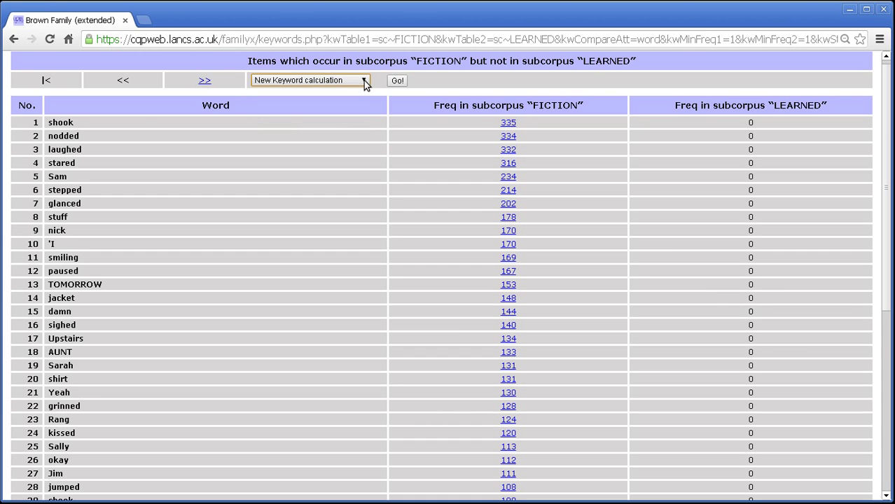
pyautogui.click(363, 81)
pyautogui.click(391, 67)
# Step: Compare FICTION with LEARNED, showing words unique to Frequency list 2 (LEARNED)
pyautogui.click(396, 81)
pyautogui.click(341, 148)
pyautogui.click(341, 171)
pyautogui.click(559, 149)
pyautogui.click(559, 189)
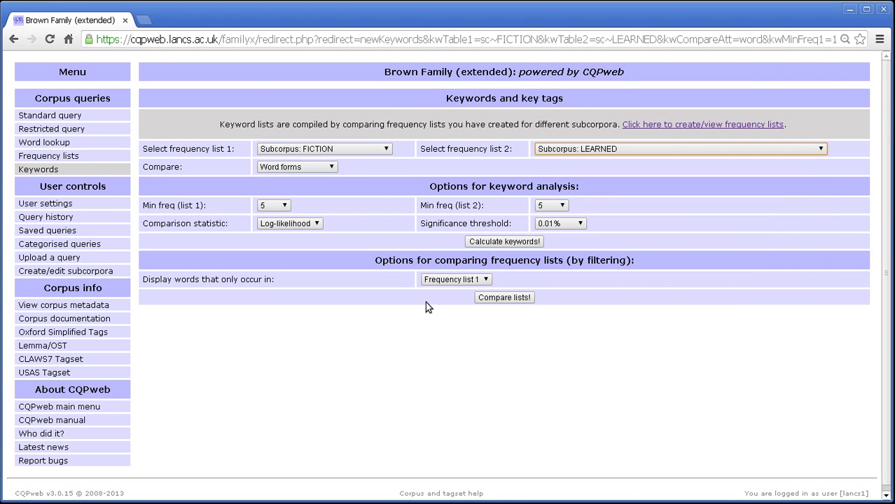
pyautogui.click(452, 279)
pyautogui.click(441, 298)
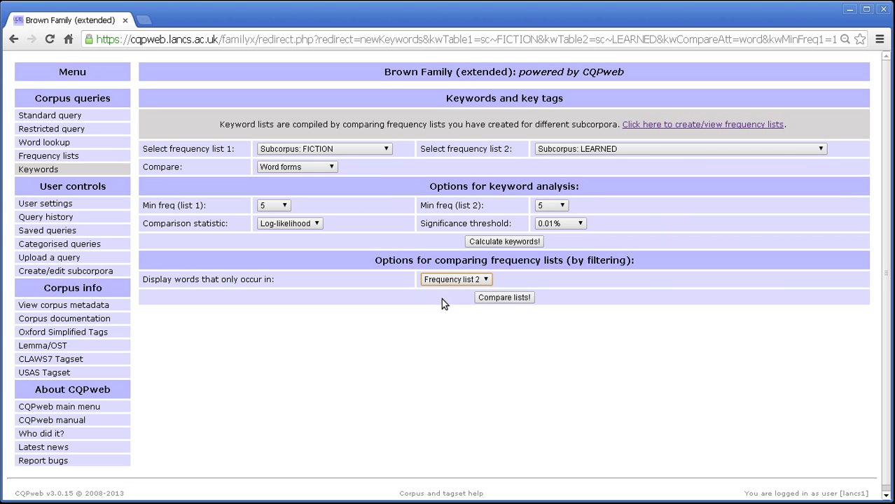
pyautogui.click(512, 298)
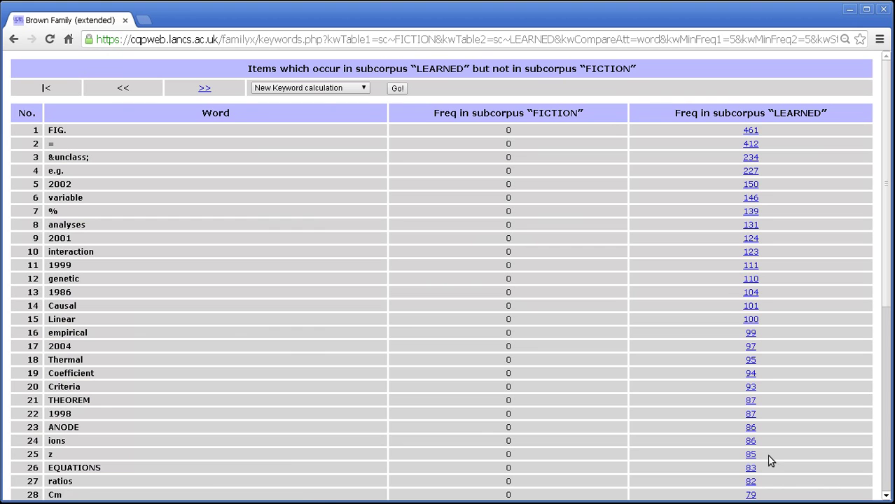
# Step: Browse the LEARNED-only results led by FIG., examining rows 9 and 10
pyautogui.middleClick(229, 138)
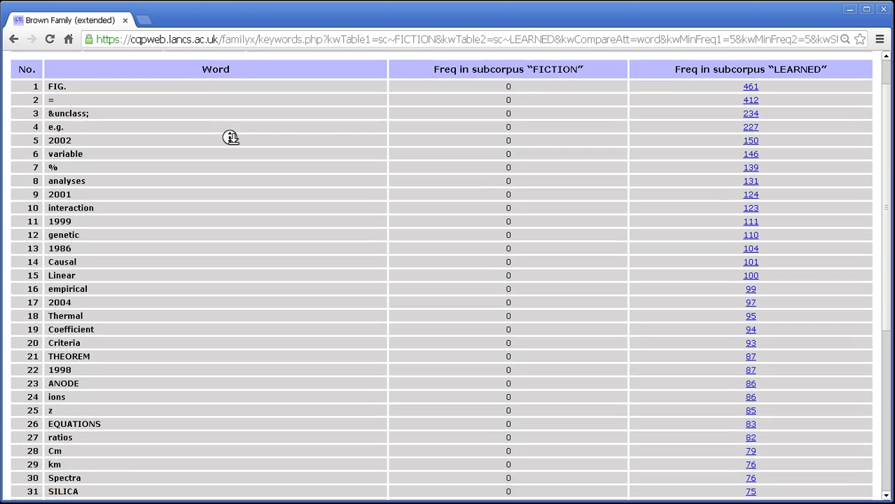
pyautogui.click(385, 114)
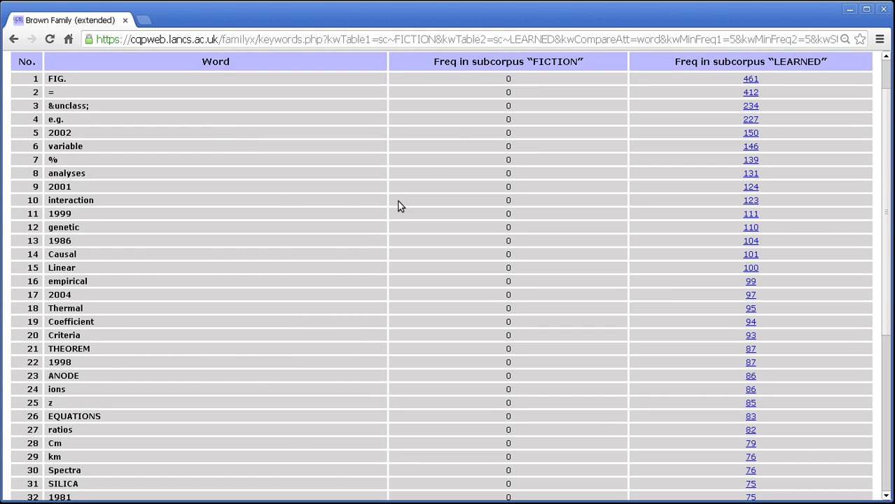
pyautogui.middleClick(273, 178)
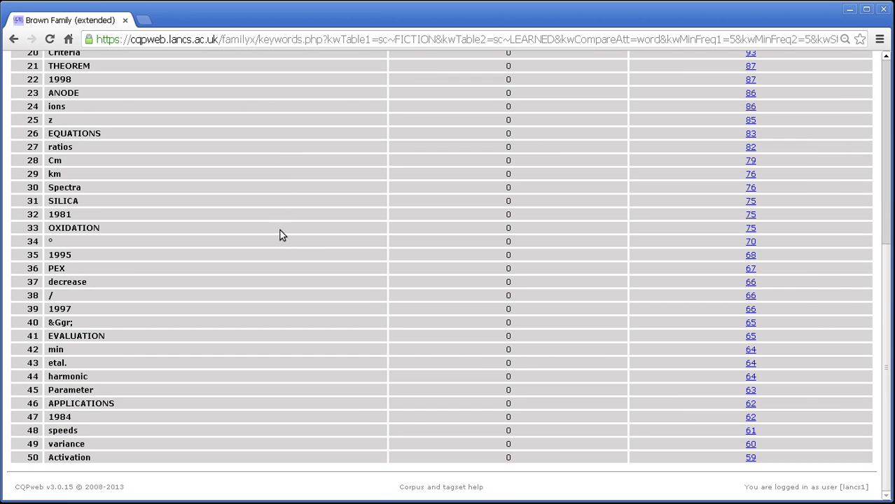
pyautogui.middleClick(381, 412)
pyautogui.moveTo(383, 239); pyautogui.dragTo(384, 250)
pyautogui.click(655, 278)
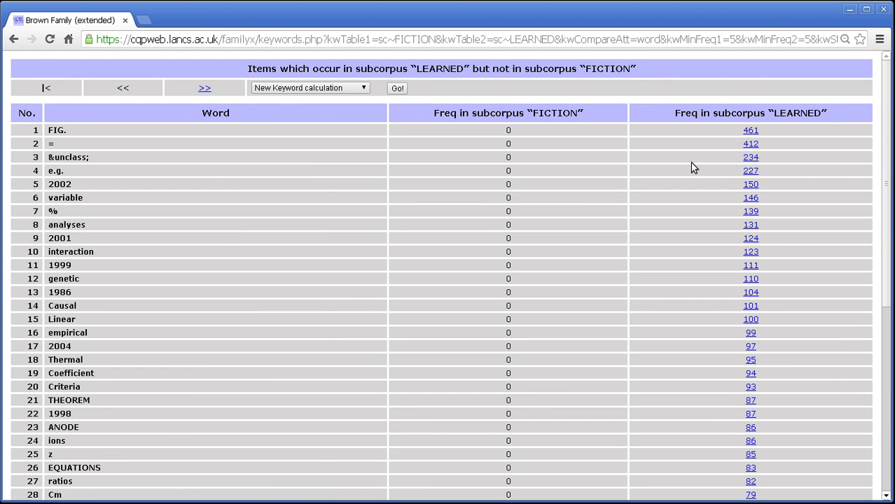
# Step: Start a new keyword calculation, resetting the form to the whole Brown Family corpus
pyautogui.click(392, 87)
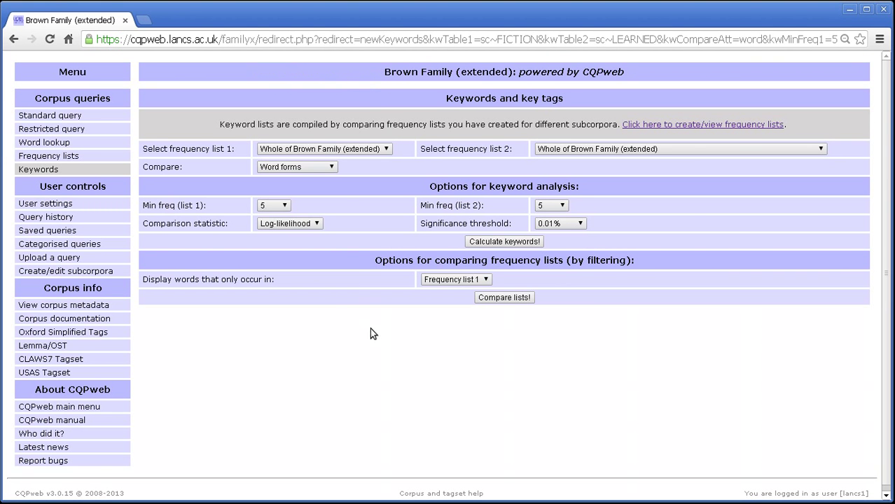